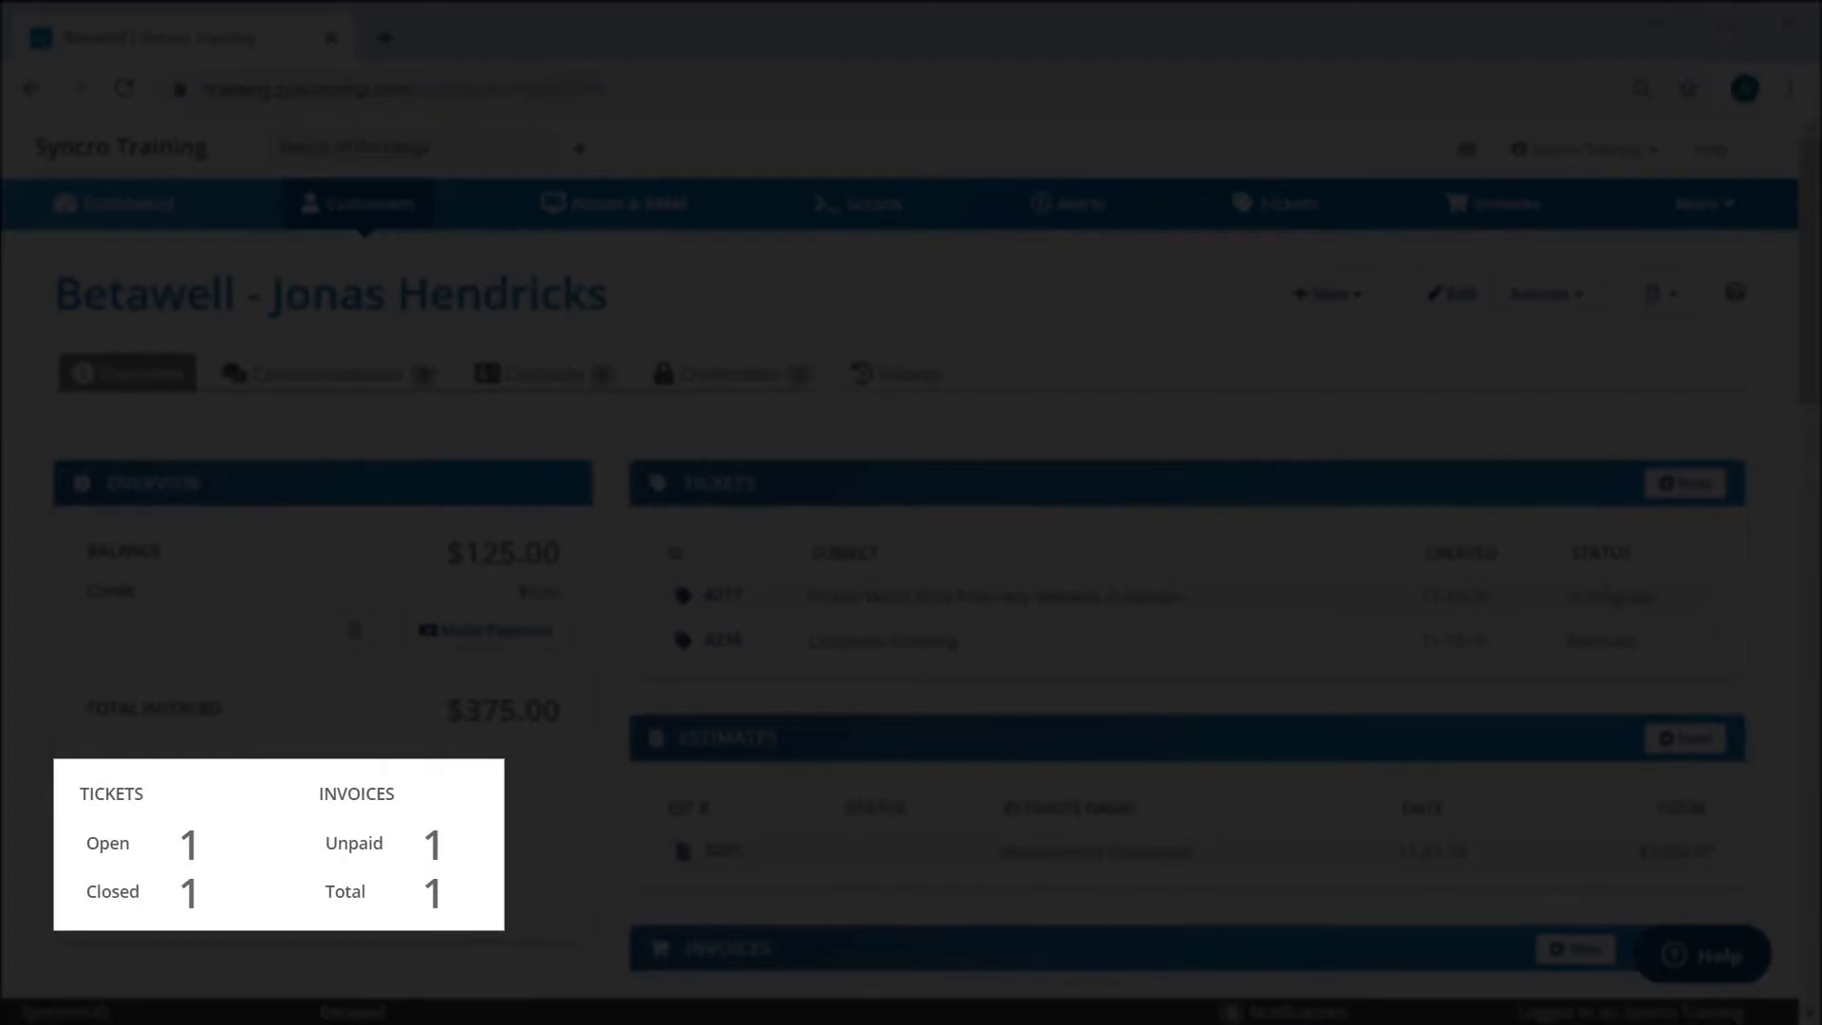
- Look through the Betawell customer overview, from its tickets and invoices down to its attachments
{"action": "scroll", "coordinate": [911, 556], "scroll_direction": "down", "scroll_amount": 5}
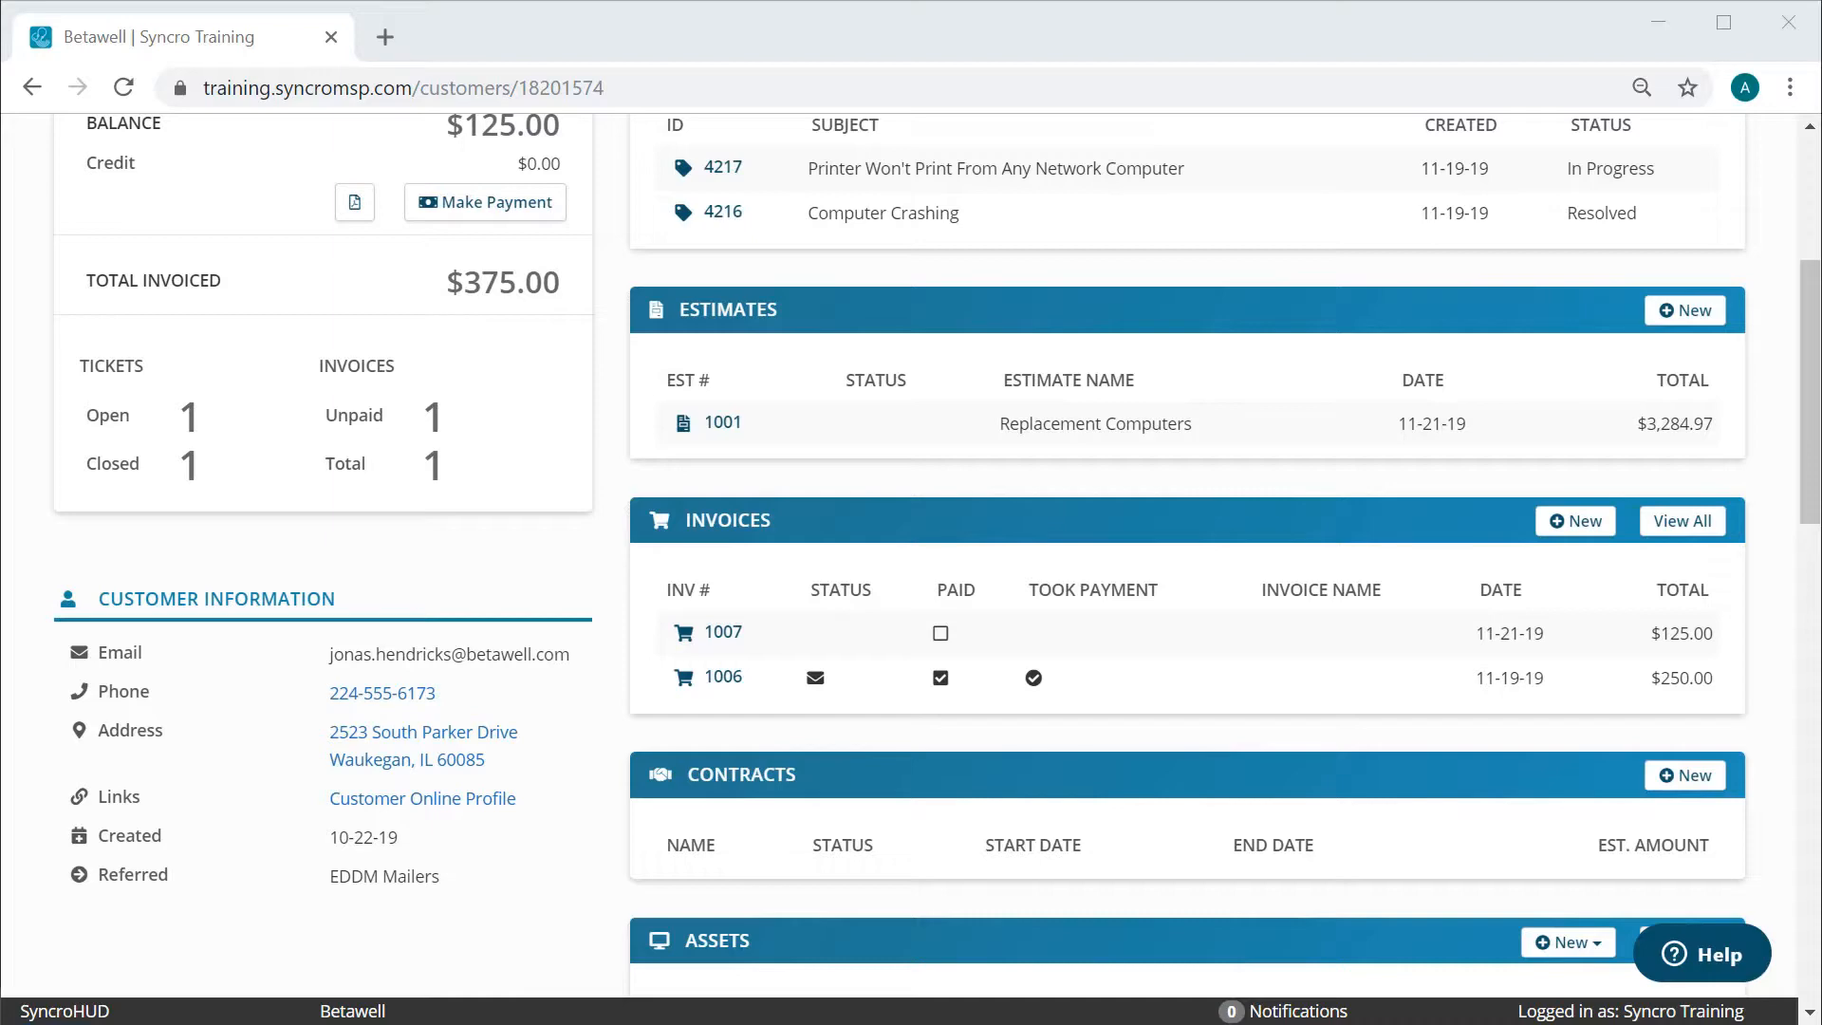
{"action": "scroll", "coordinate": [1777, 447], "scroll_direction": "down", "scroll_amount": 8}
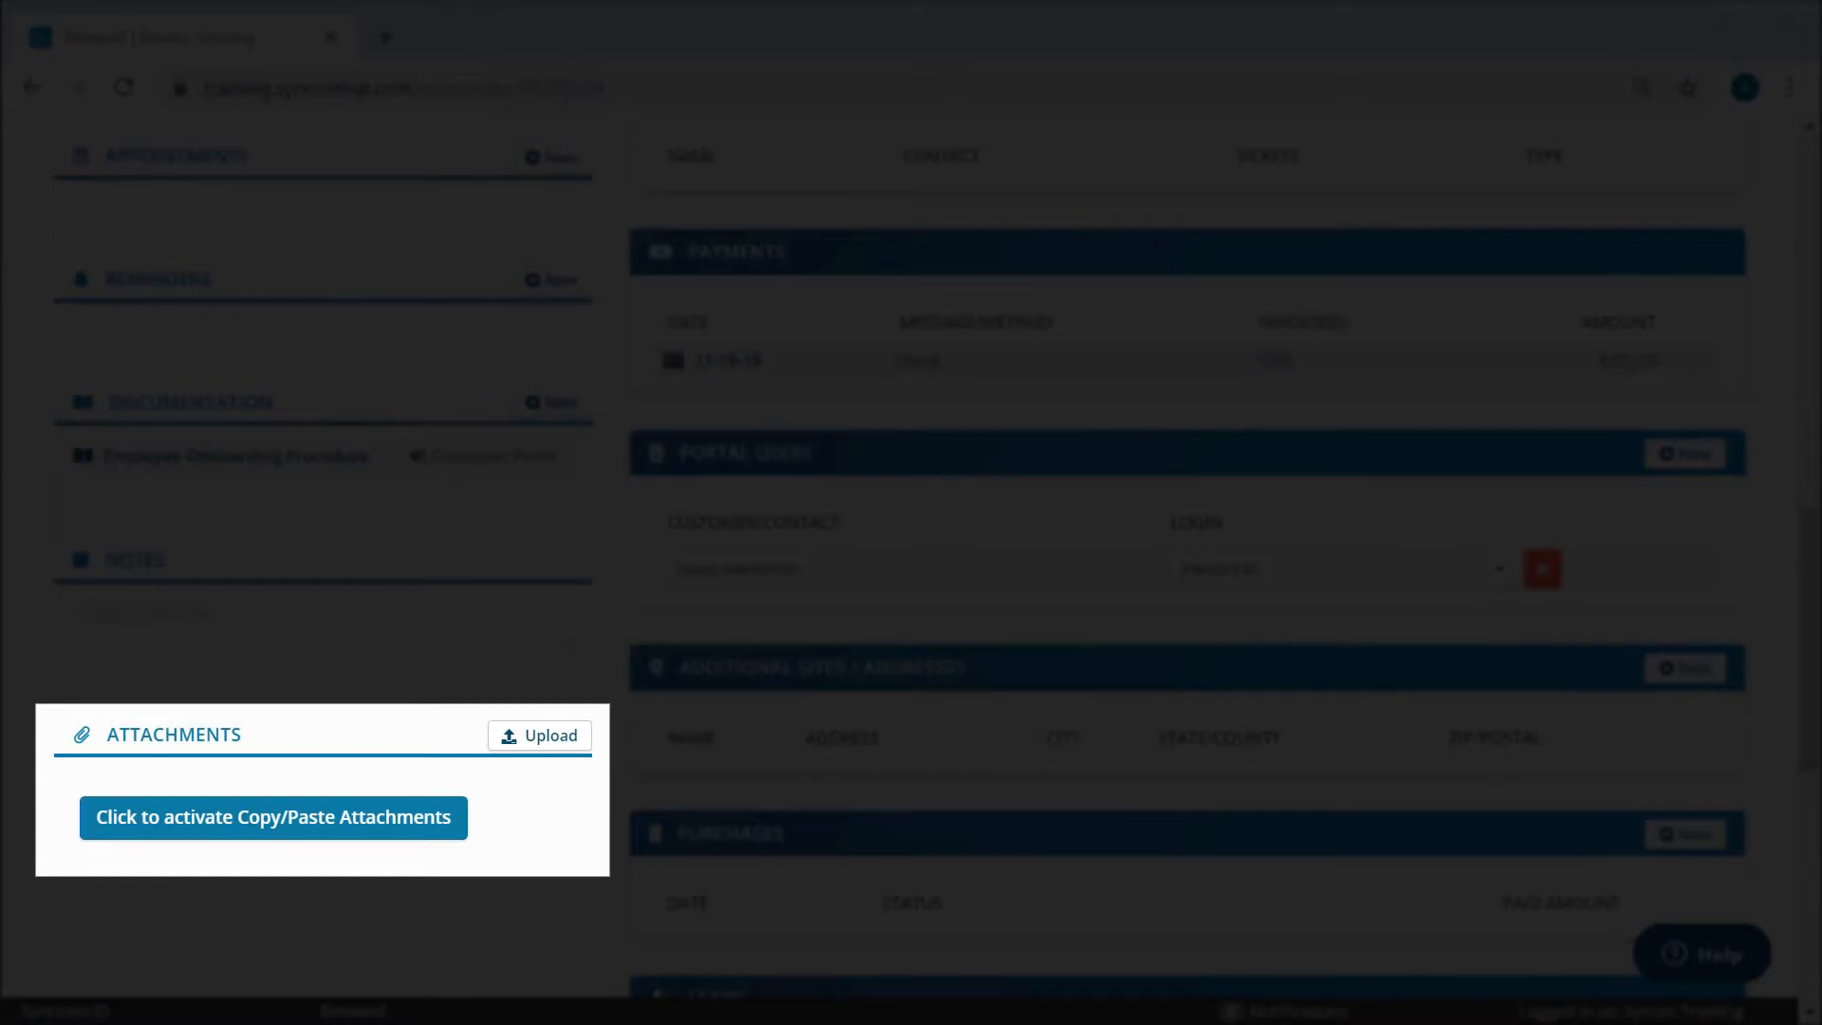
{"action": "scroll", "coordinate": [1763, 411], "scroll_direction": "up", "scroll_amount": 9}
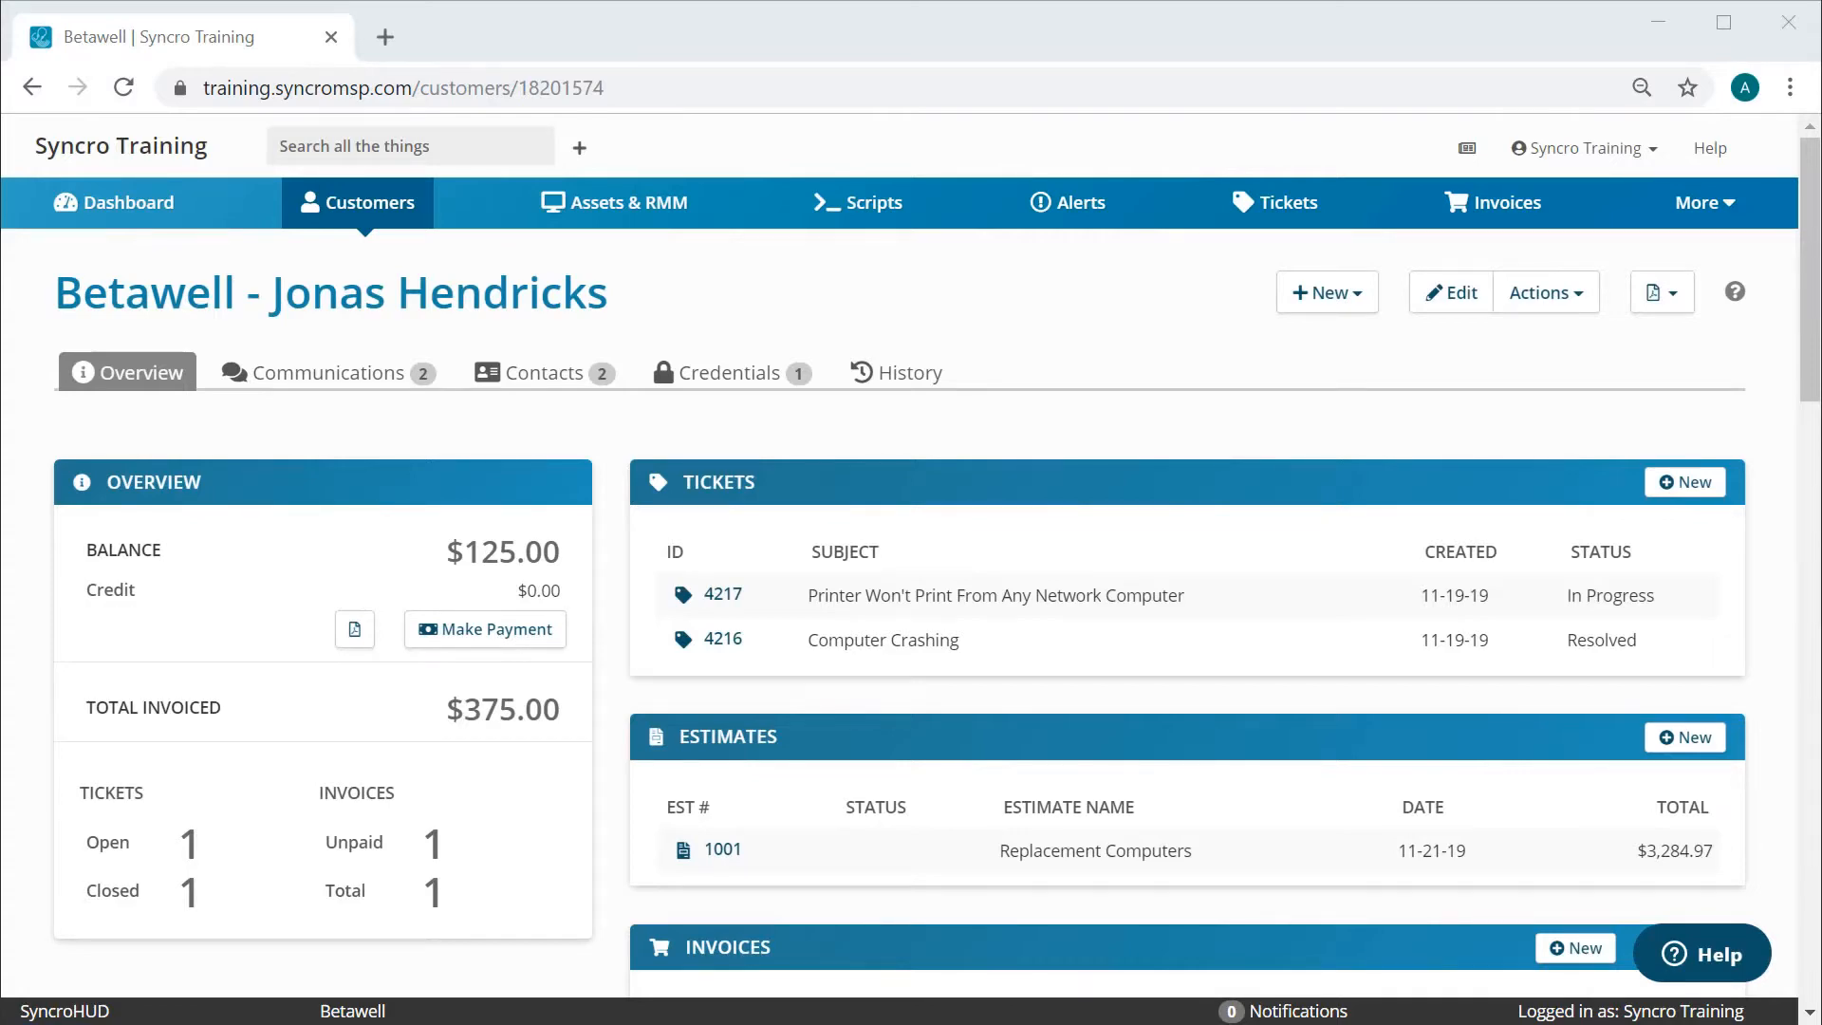
- View invoice 1007 from the customer's invoices in a separate browser tab, and close that tab
{"action": "scroll", "coordinate": [1777, 410], "scroll_direction": "down", "scroll_amount": 3}
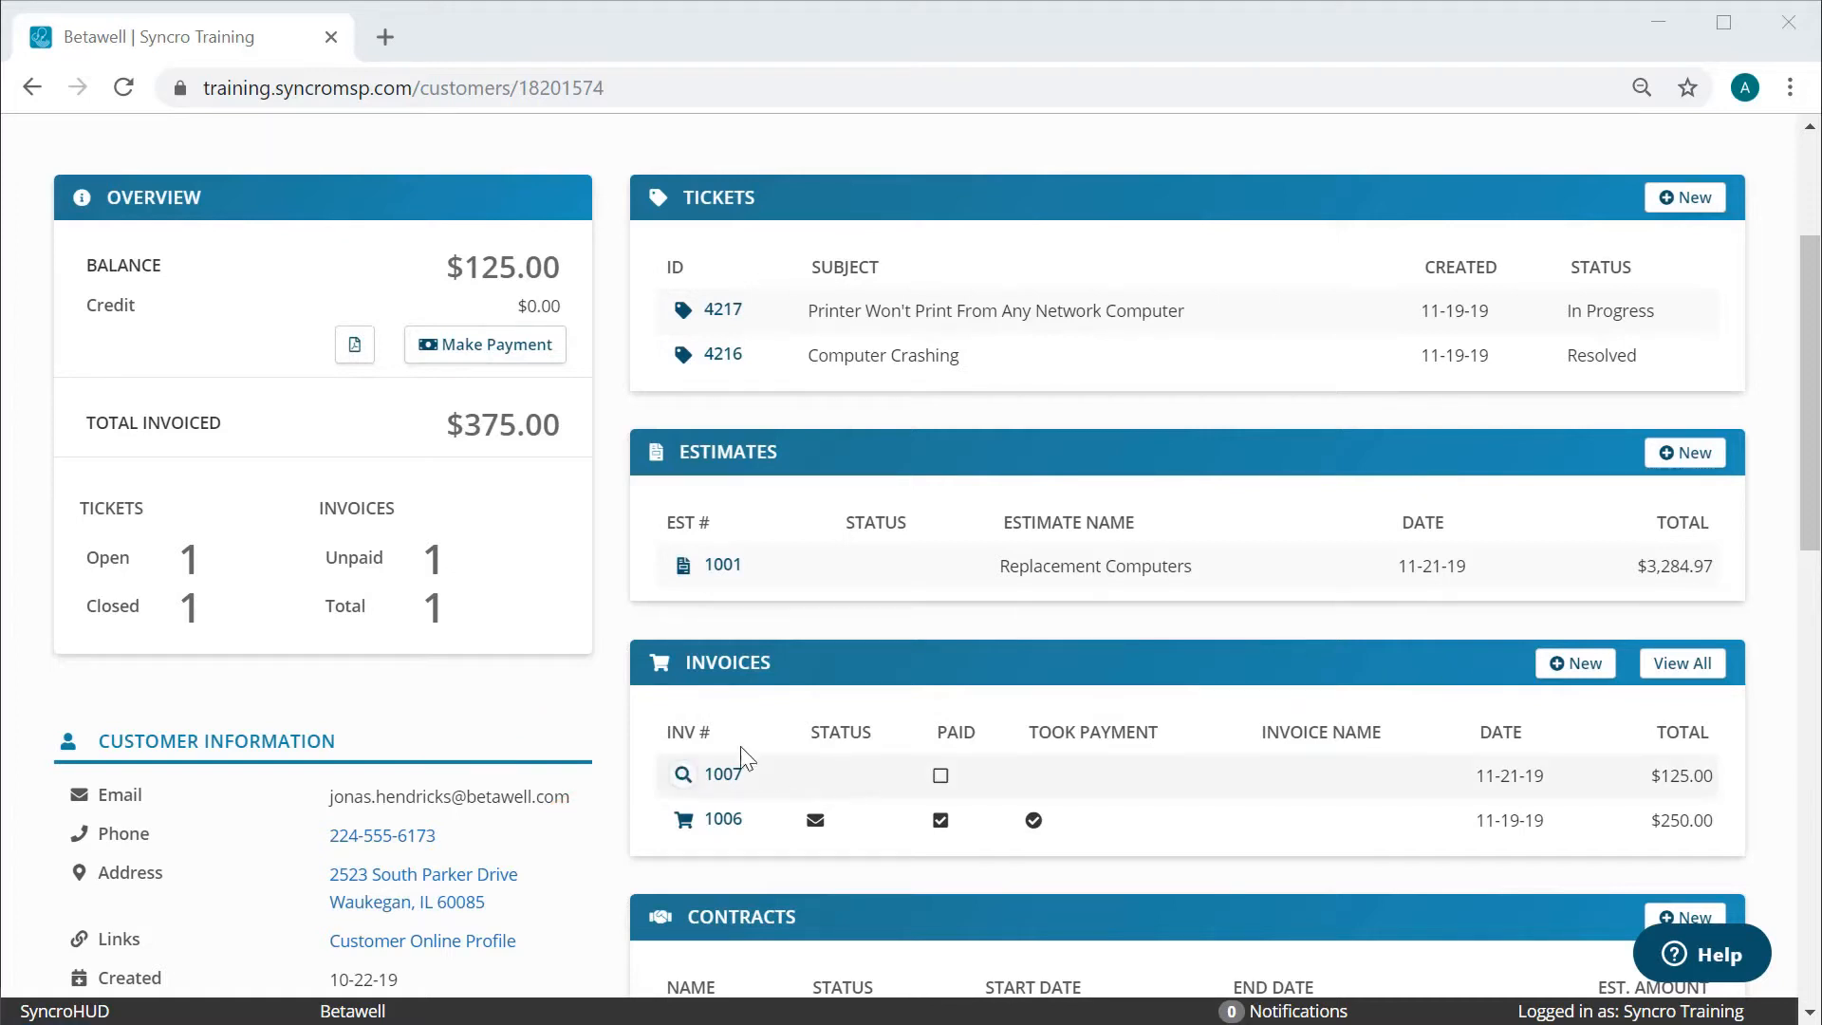
{"action": "left_click", "coordinate": [721, 776], "text": "ctrl"}
{"action": "left_click", "coordinate": [528, 36]}
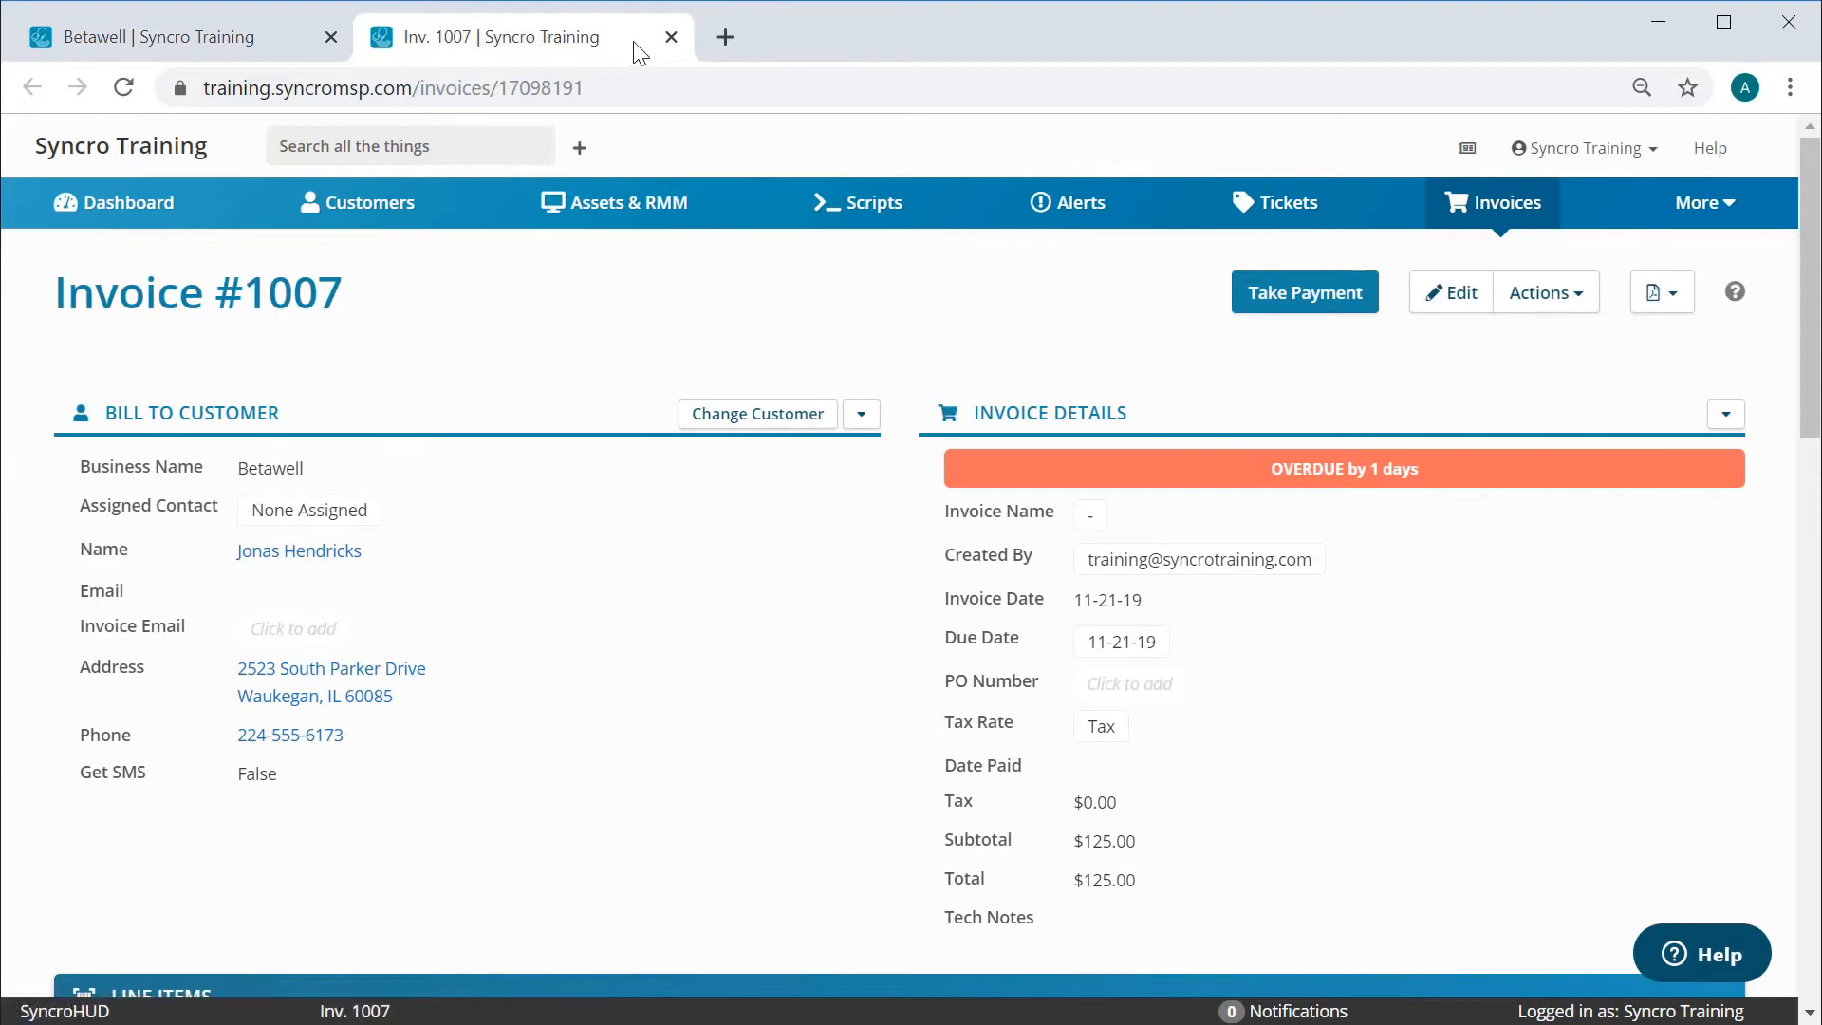
{"action": "left_click", "coordinate": [671, 38]}
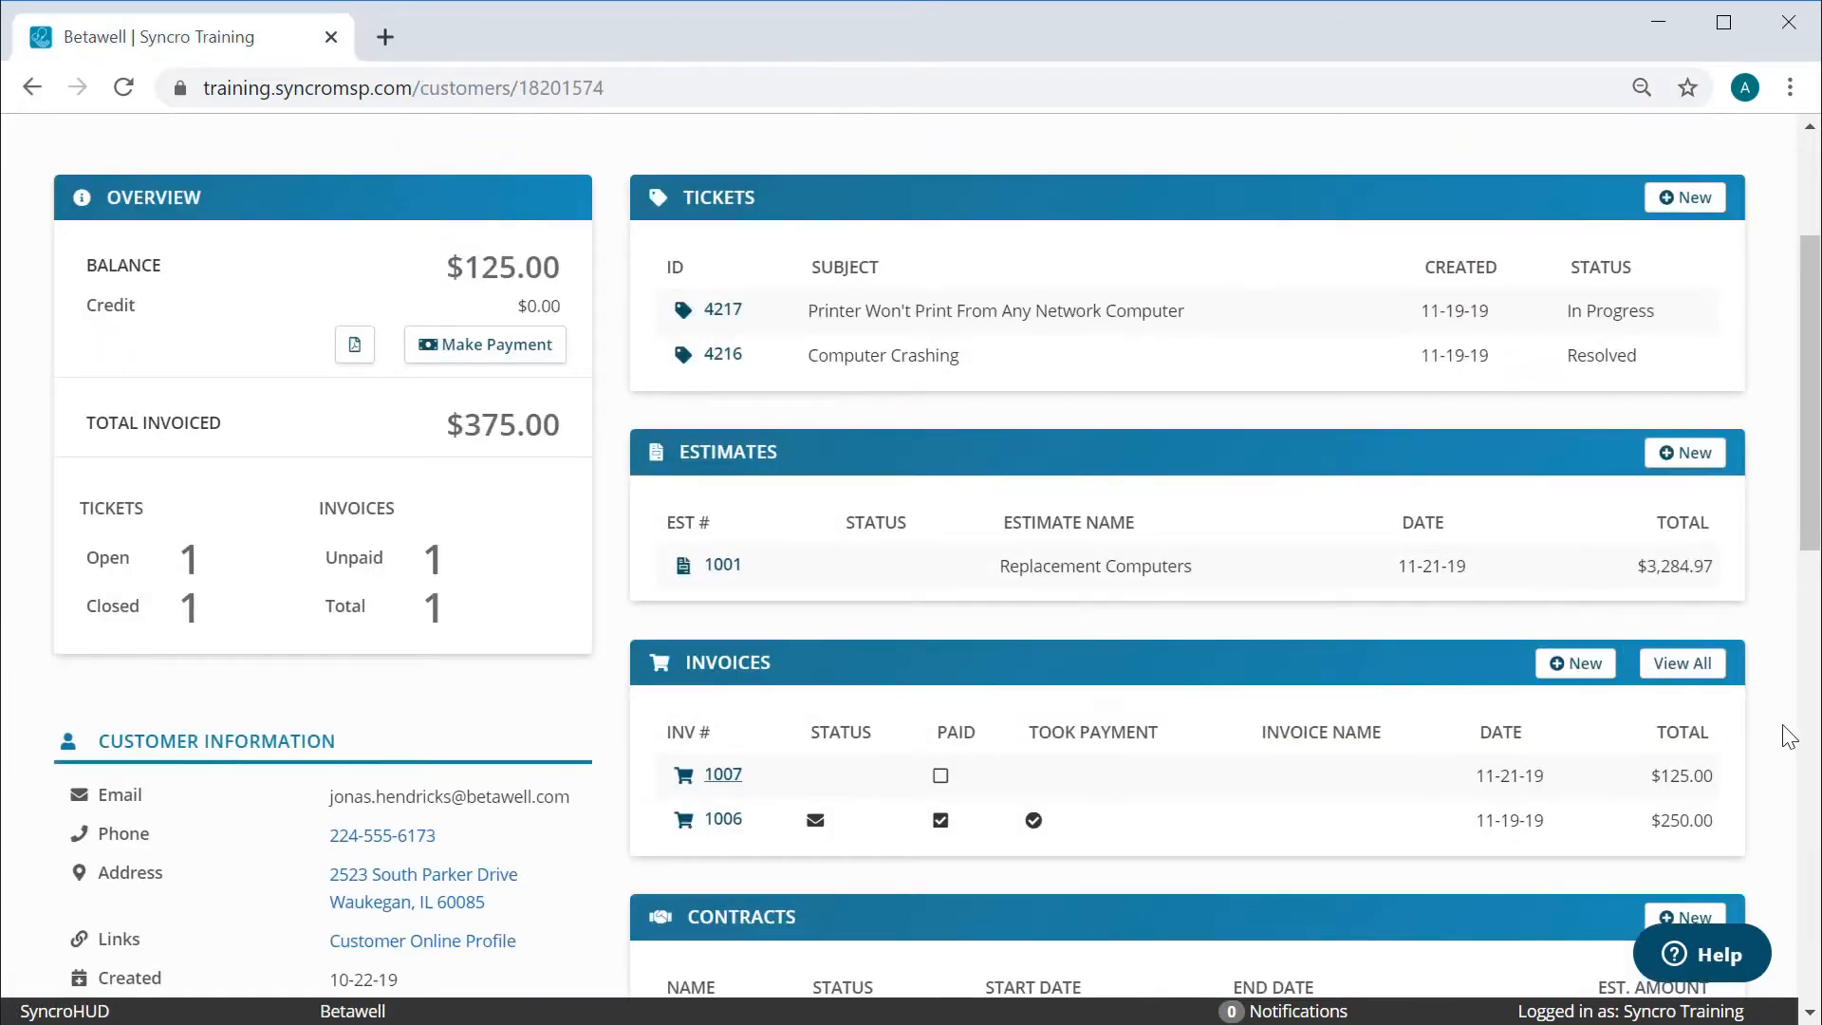
- Examine the customer's contracts, assets, payments, portal users, and additional sites sections
{"action": "scroll", "coordinate": [1784, 737], "scroll_direction": "down", "scroll_amount": 3}
{"action": "scroll", "coordinate": [1787, 737], "scroll_direction": "down", "scroll_amount": 2}
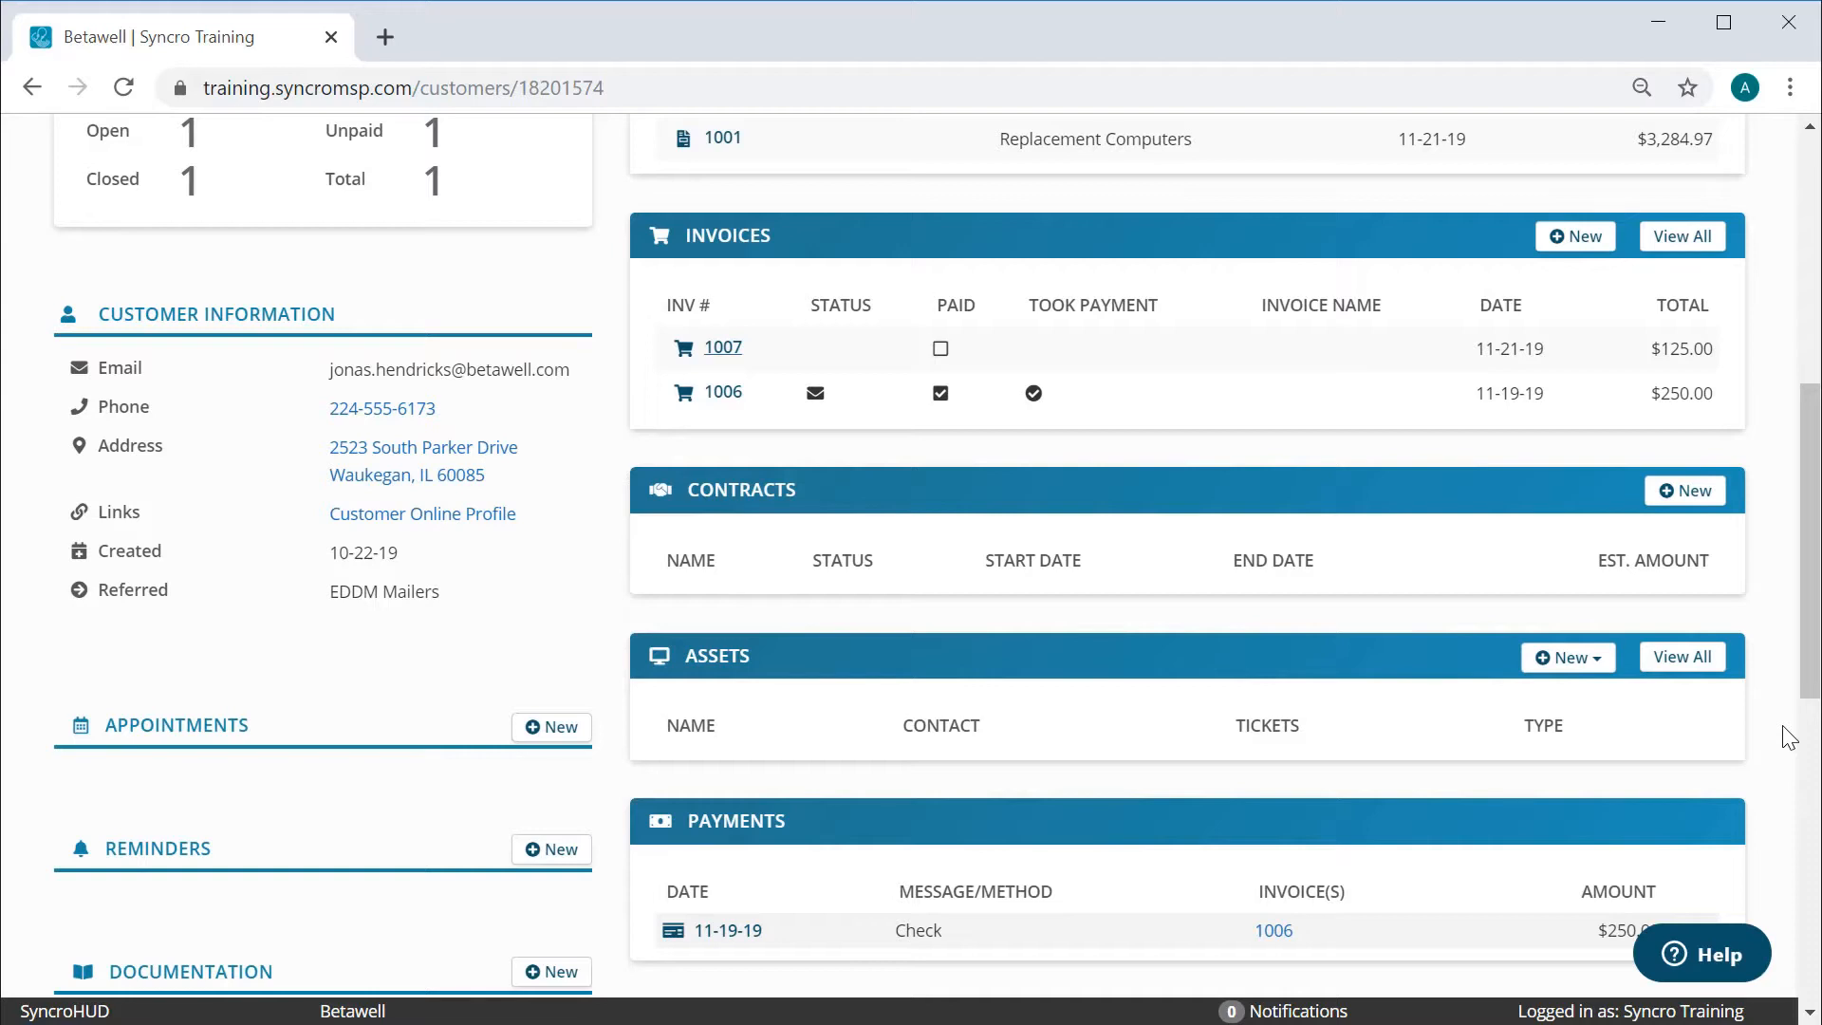
{"action": "scroll", "coordinate": [1787, 737], "scroll_direction": "down", "scroll_amount": 6}
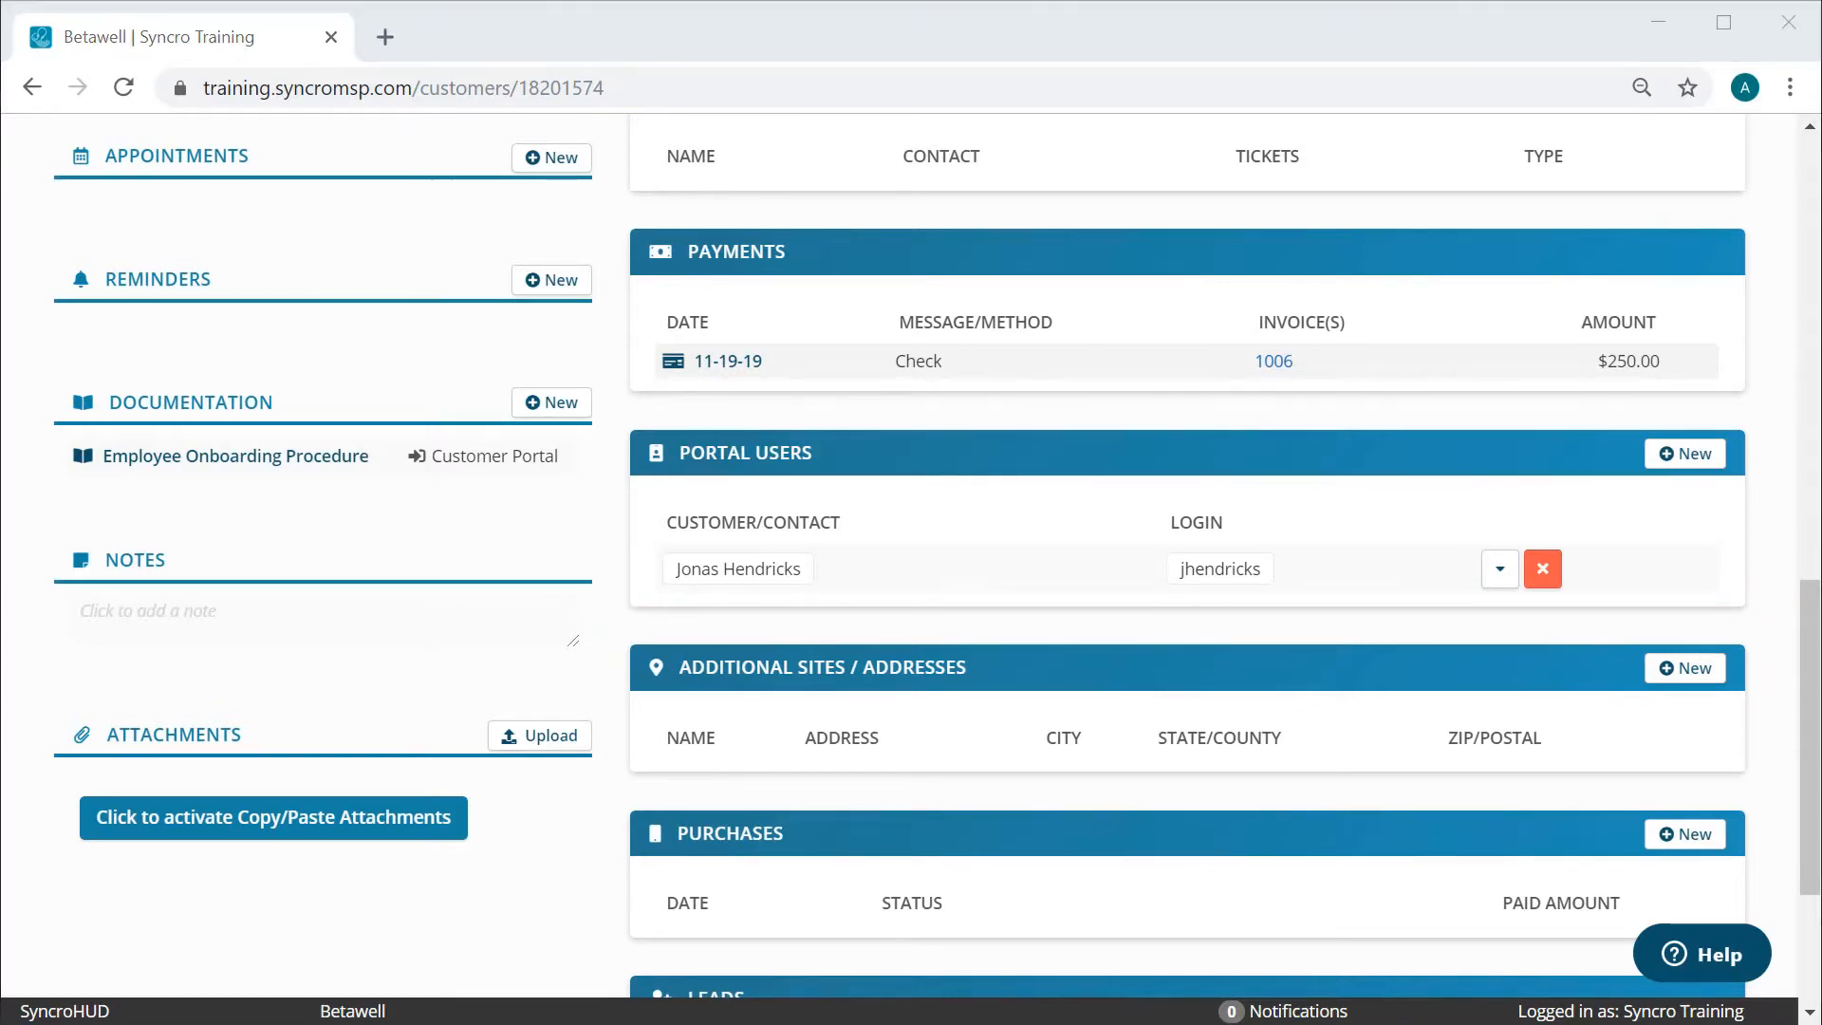
- Show the kinds of new records that can be created for the Betawell customer
{"action": "scroll", "coordinate": [1790, 533], "scroll_direction": "up", "scroll_amount": 3}
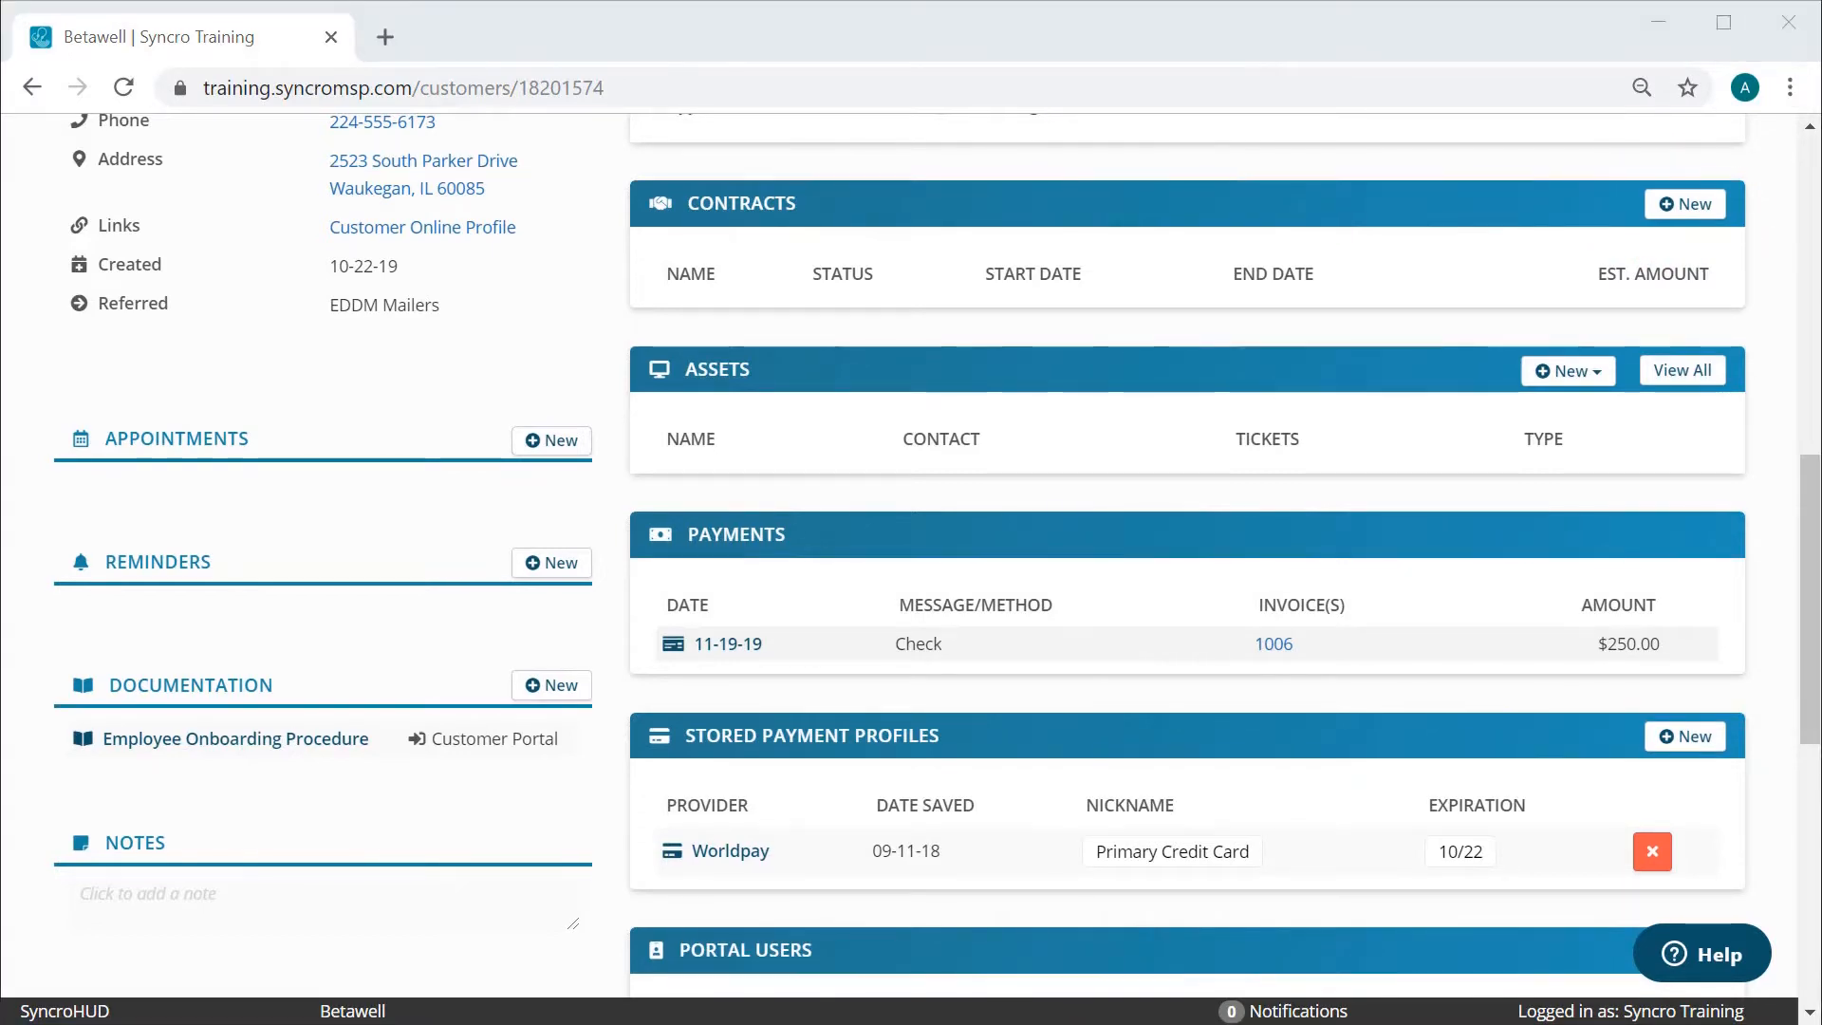
{"action": "scroll", "coordinate": [1785, 525], "scroll_direction": "up", "scroll_amount": 10}
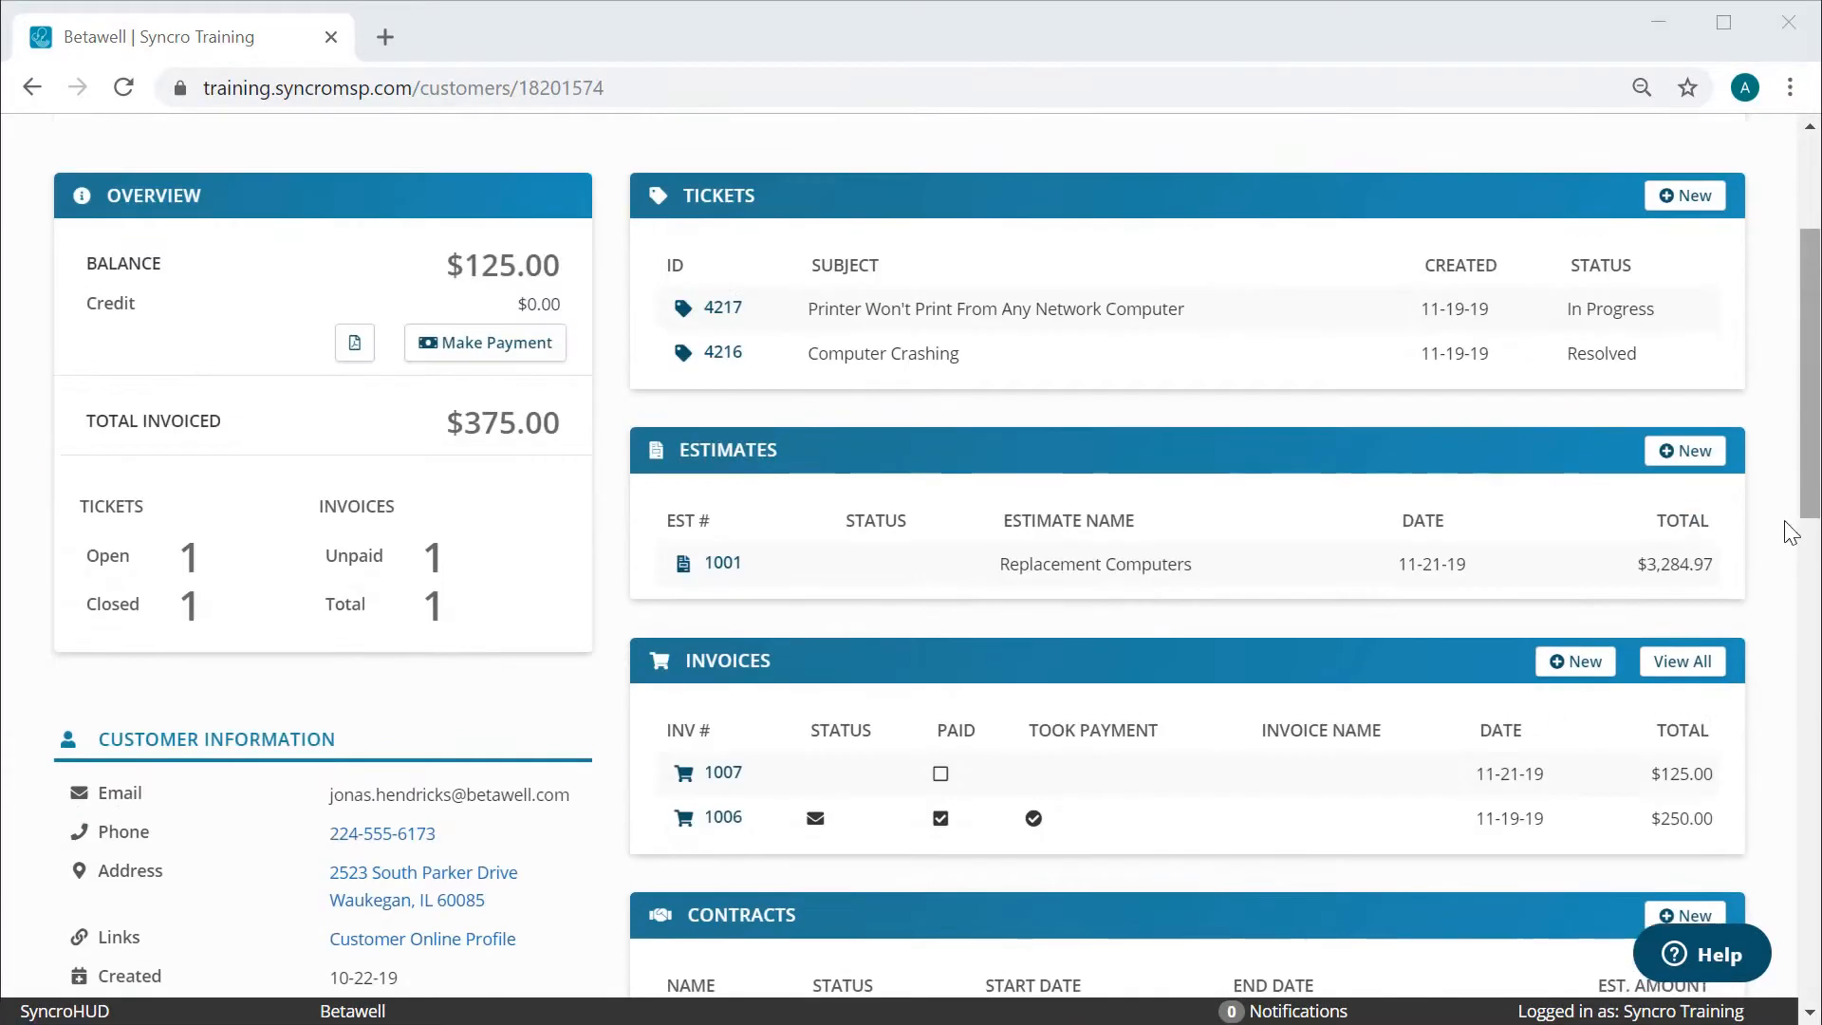
{"action": "left_click", "coordinate": [1337, 302]}
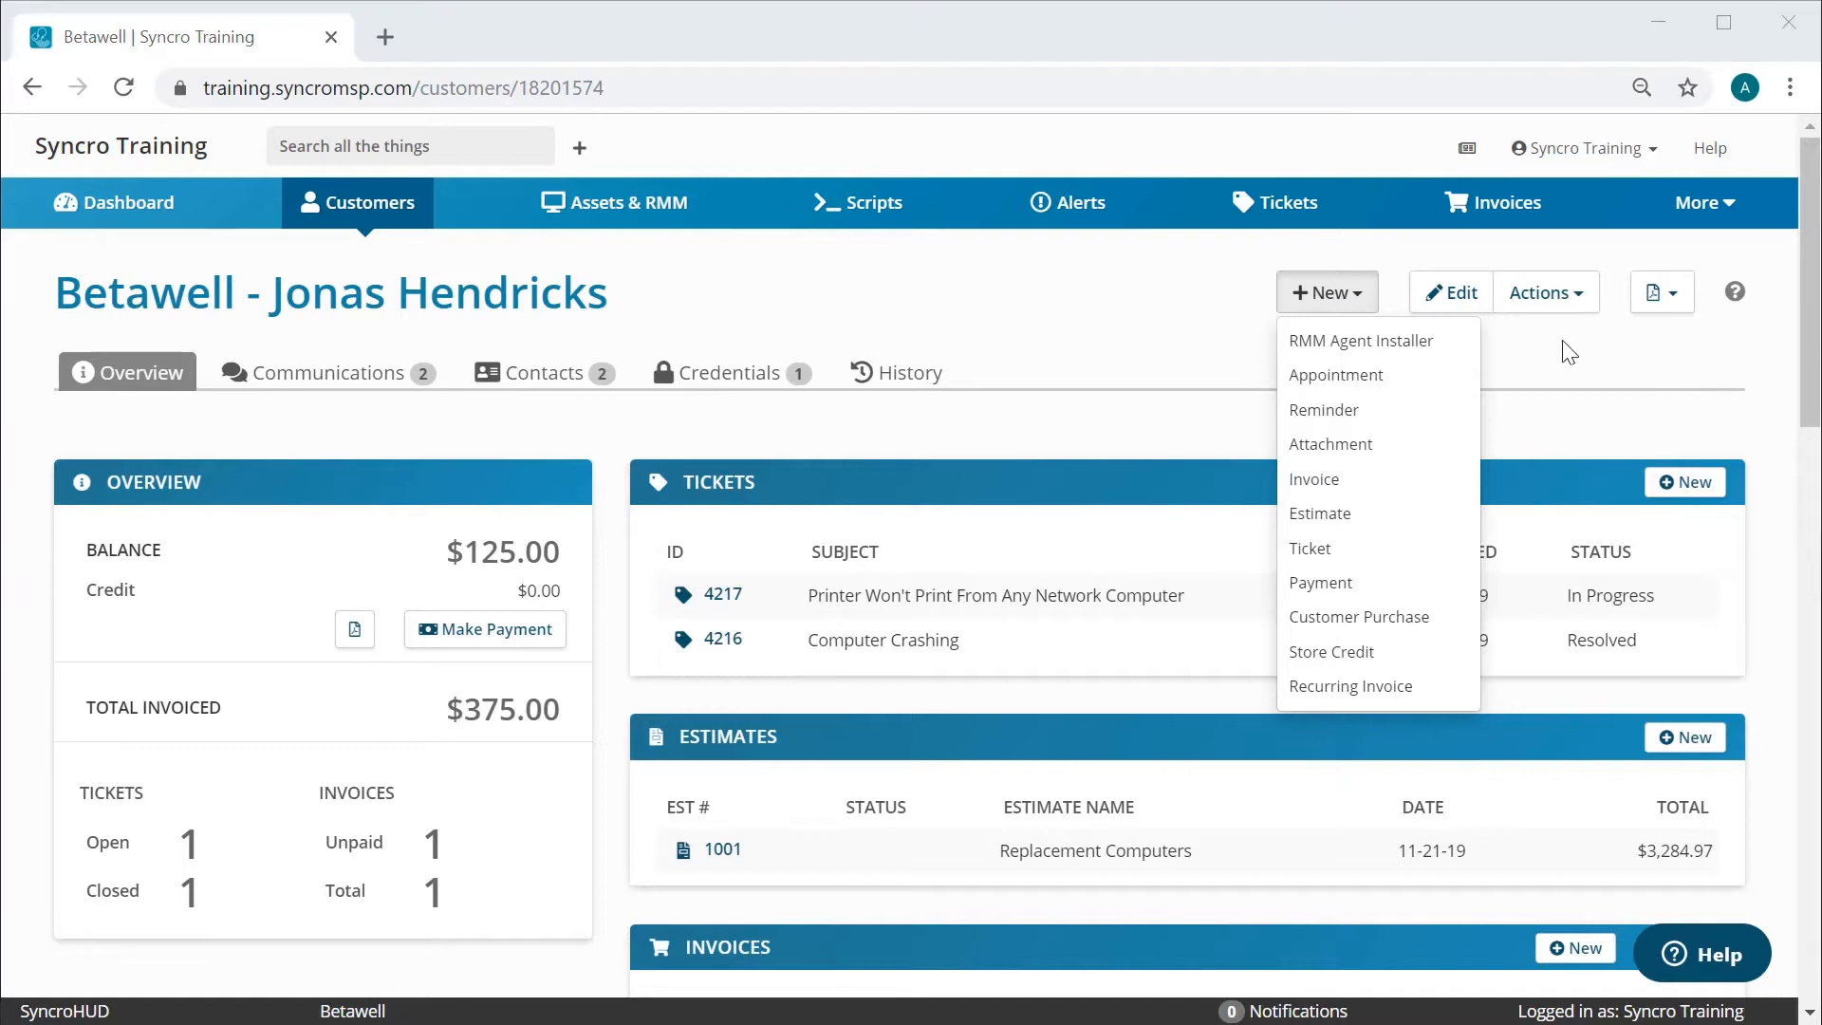
- Open the Betawell customer for editing and add two phone entries, one of type Mobile and one of type Office
{"action": "left_click", "coordinate": [1446, 305]}
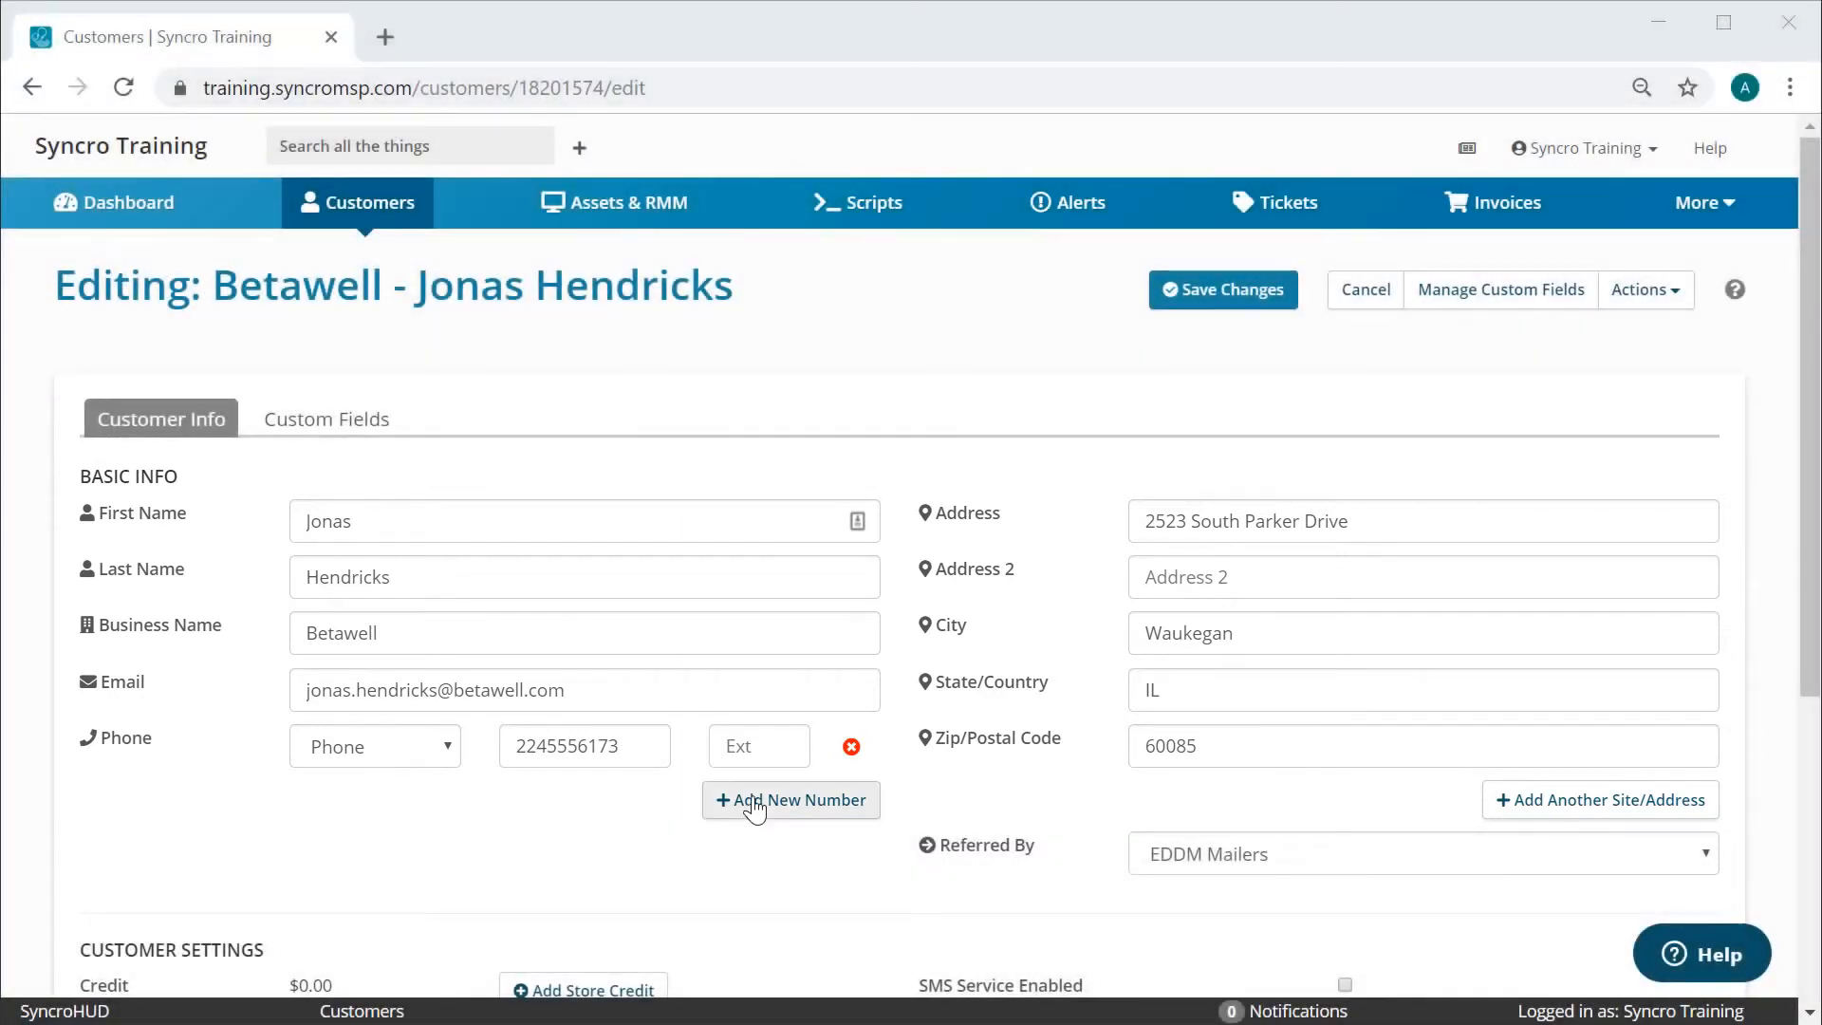
{"action": "left_click", "coordinate": [754, 806]}
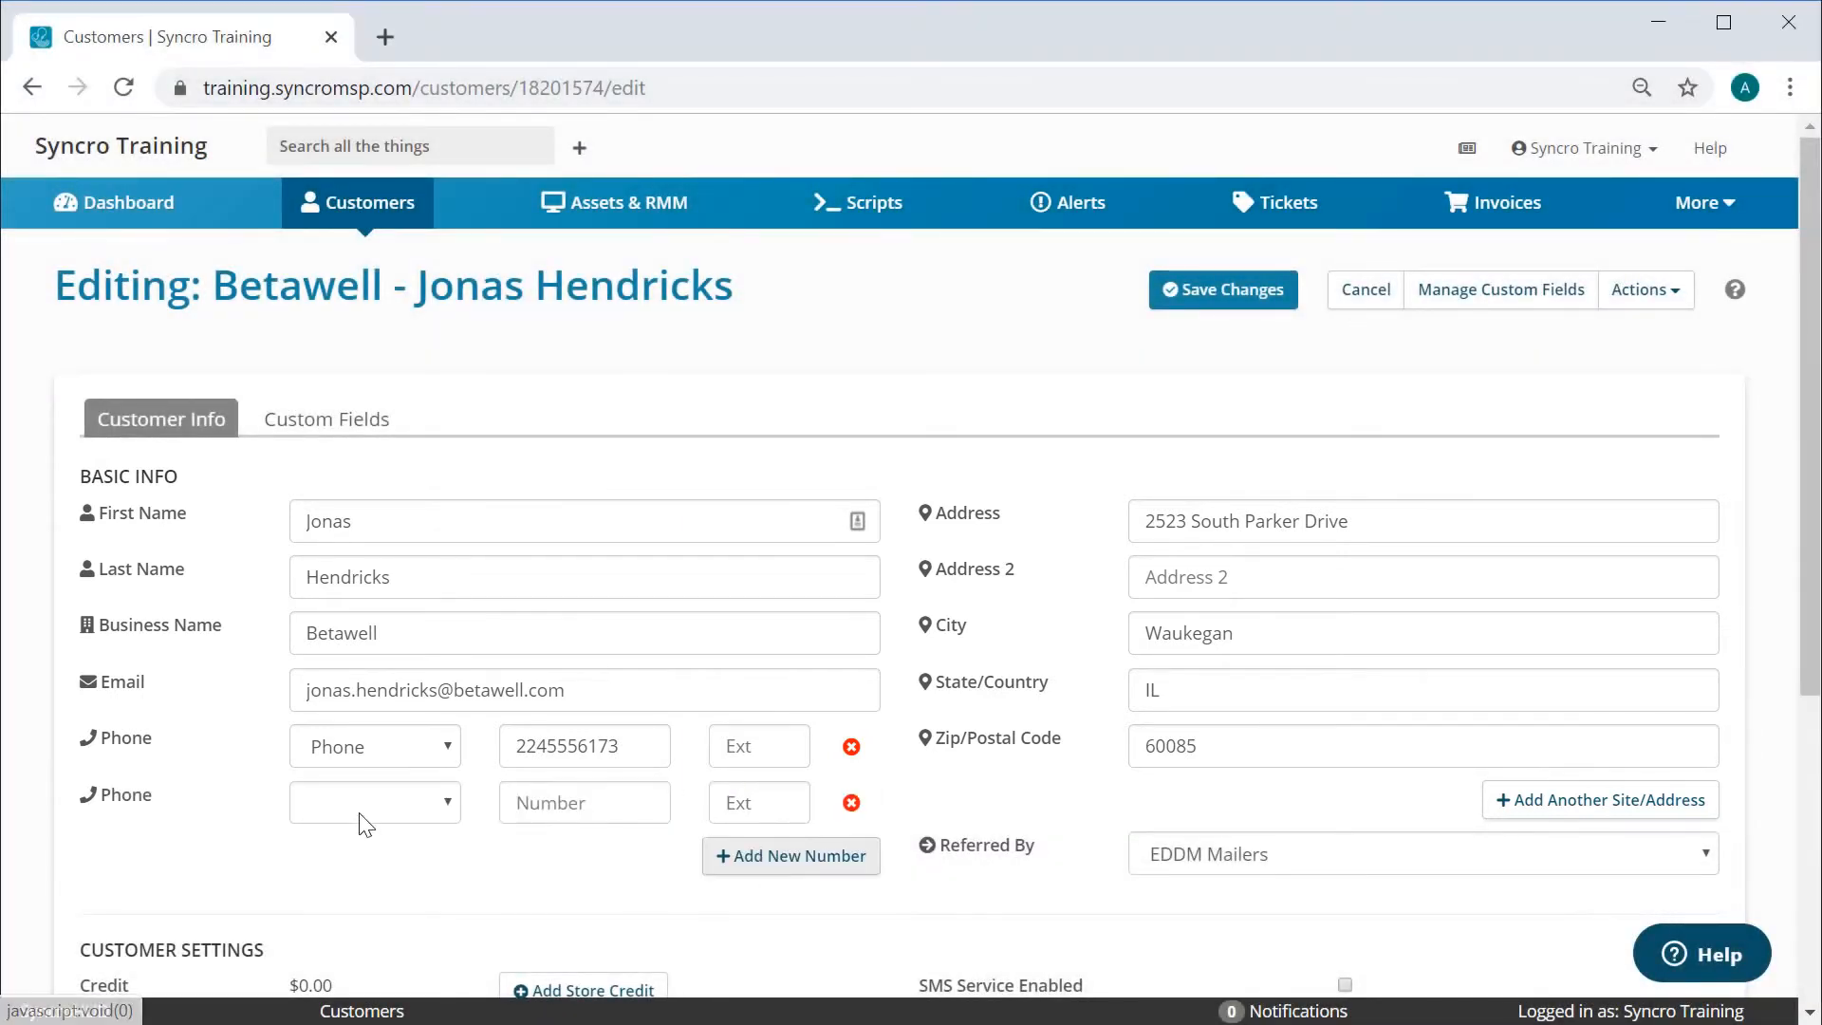
{"action": "left_click", "coordinate": [358, 812]}
{"action": "left_click", "coordinate": [361, 880]}
{"action": "left_click", "coordinate": [726, 856]}
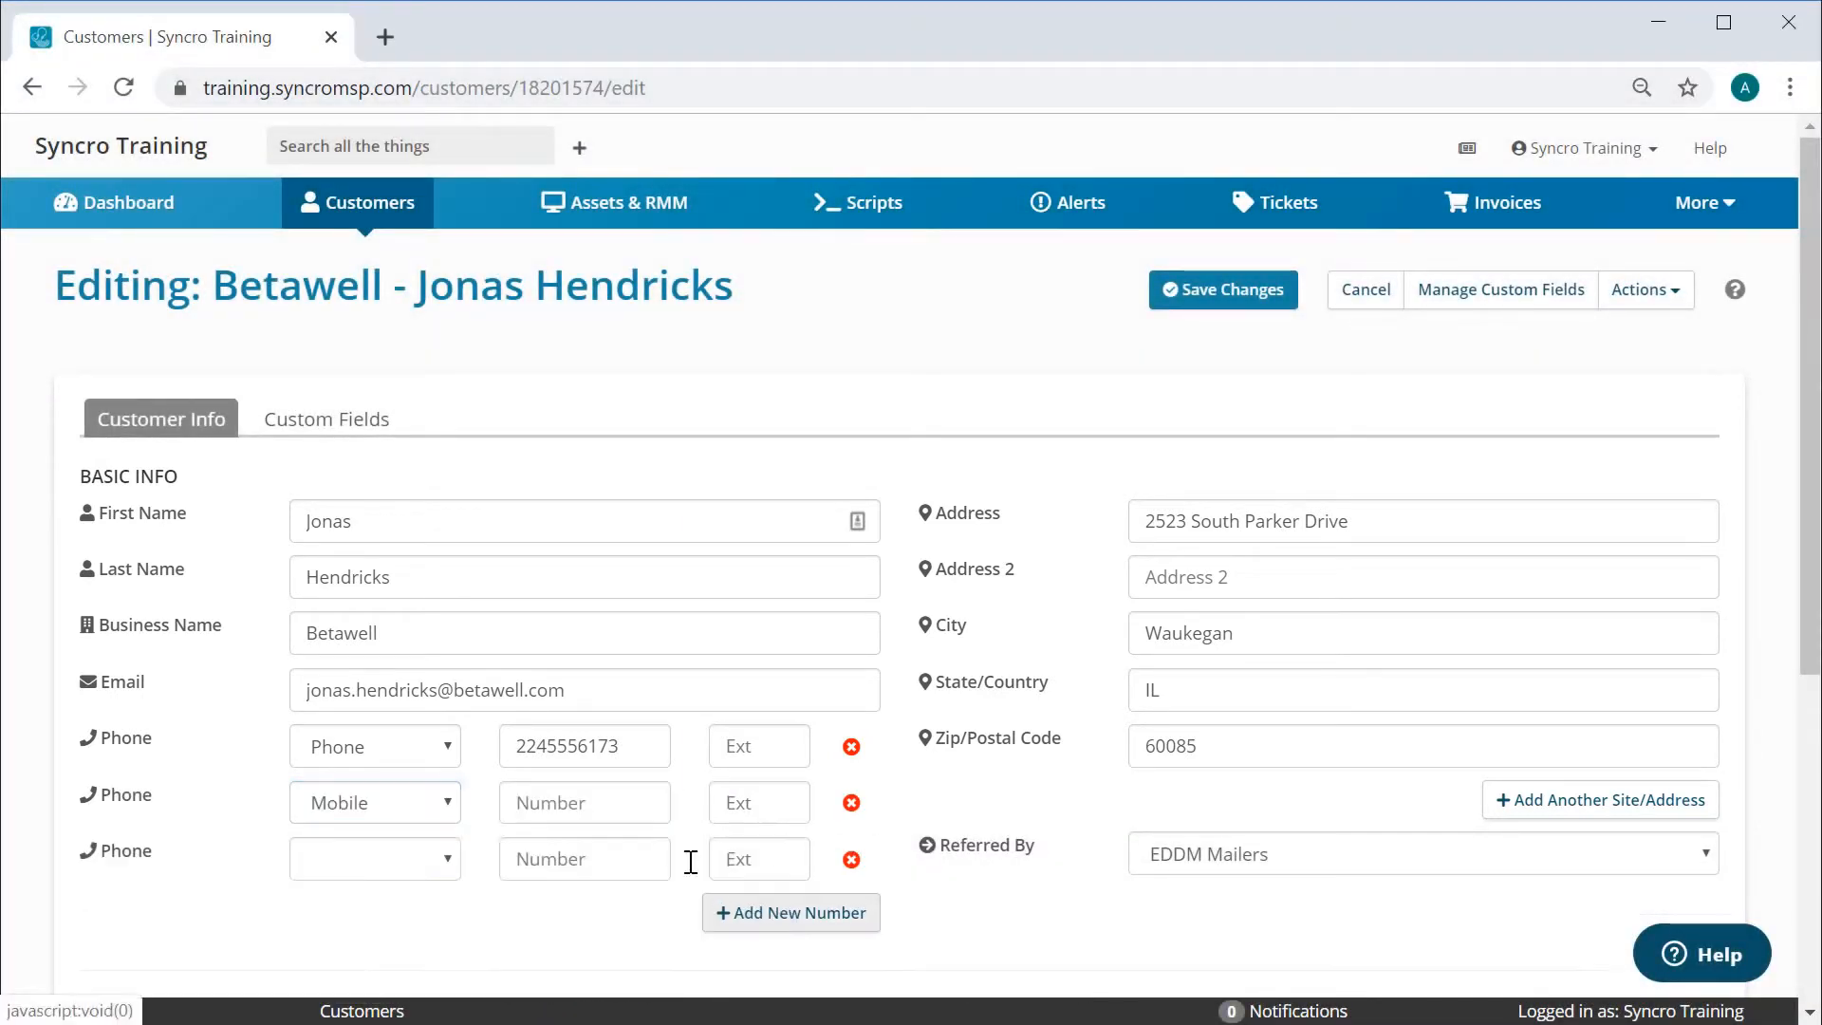
{"action": "left_click", "coordinate": [350, 865]}
{"action": "left_click", "coordinate": [349, 970]}
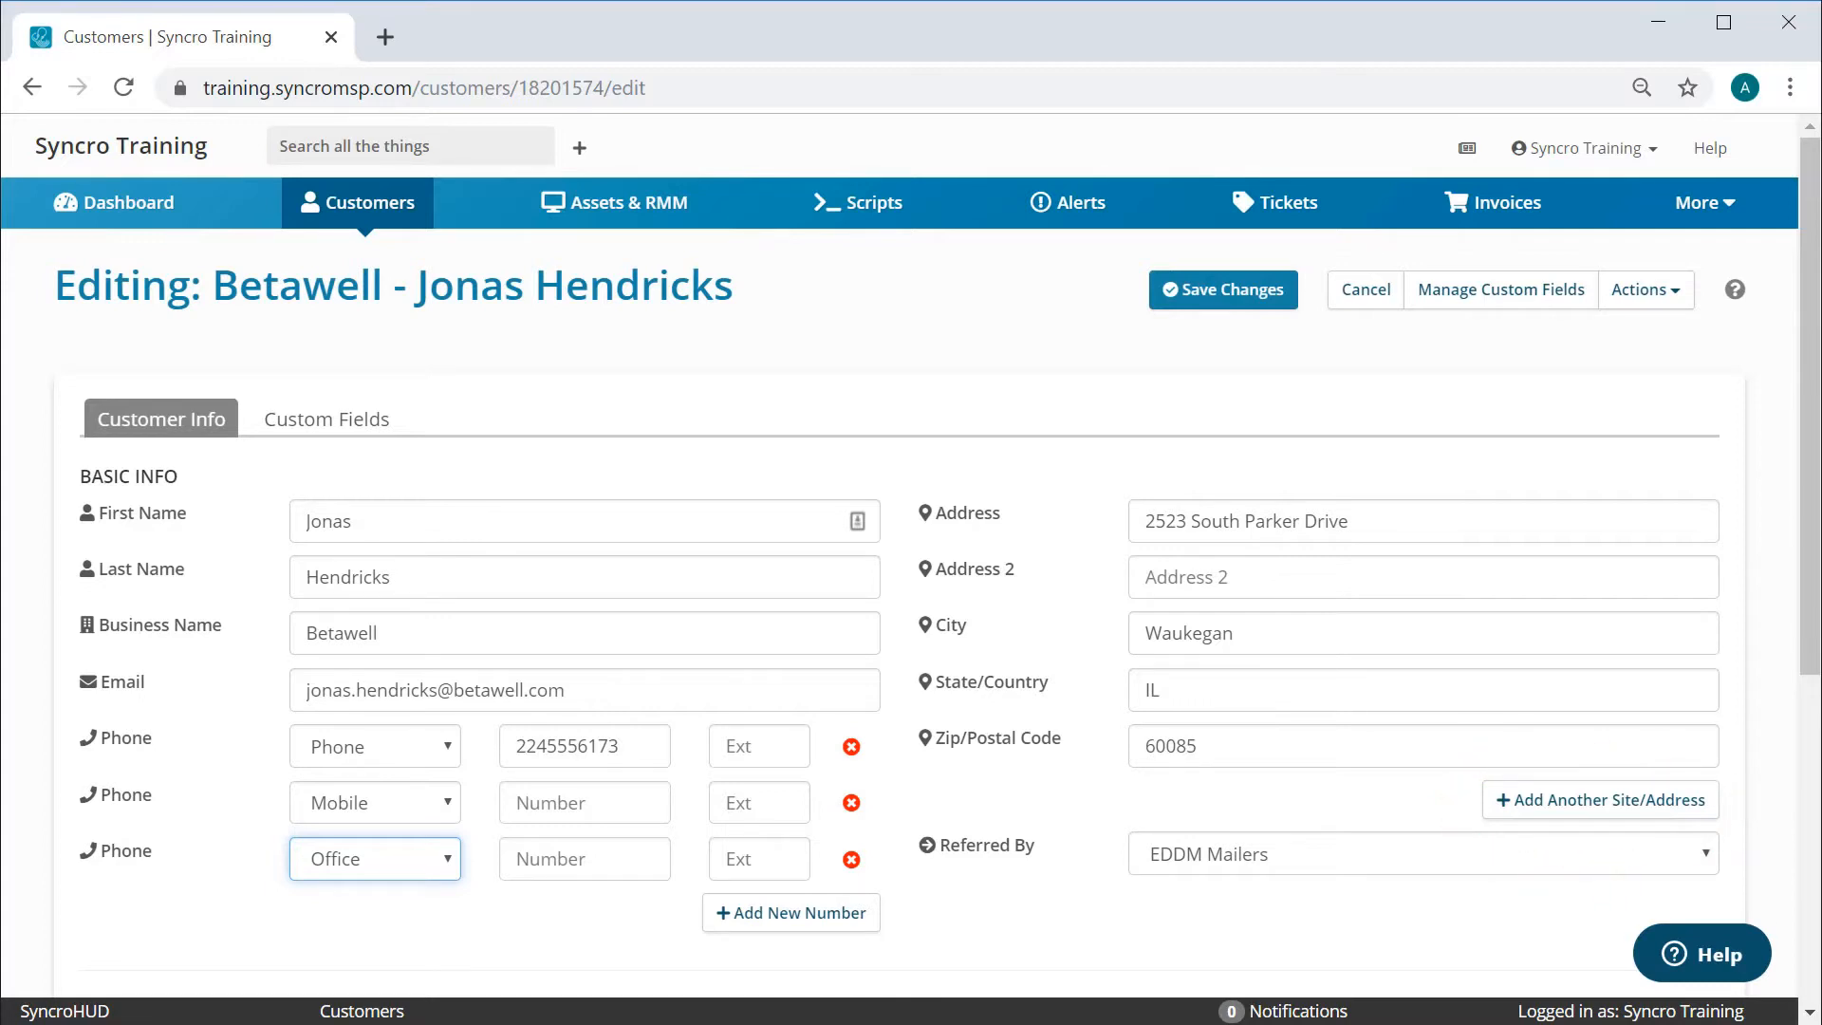
- Review the Referred By choices and the customer settings further down the edit form
{"action": "left_click", "coordinate": [1705, 856]}
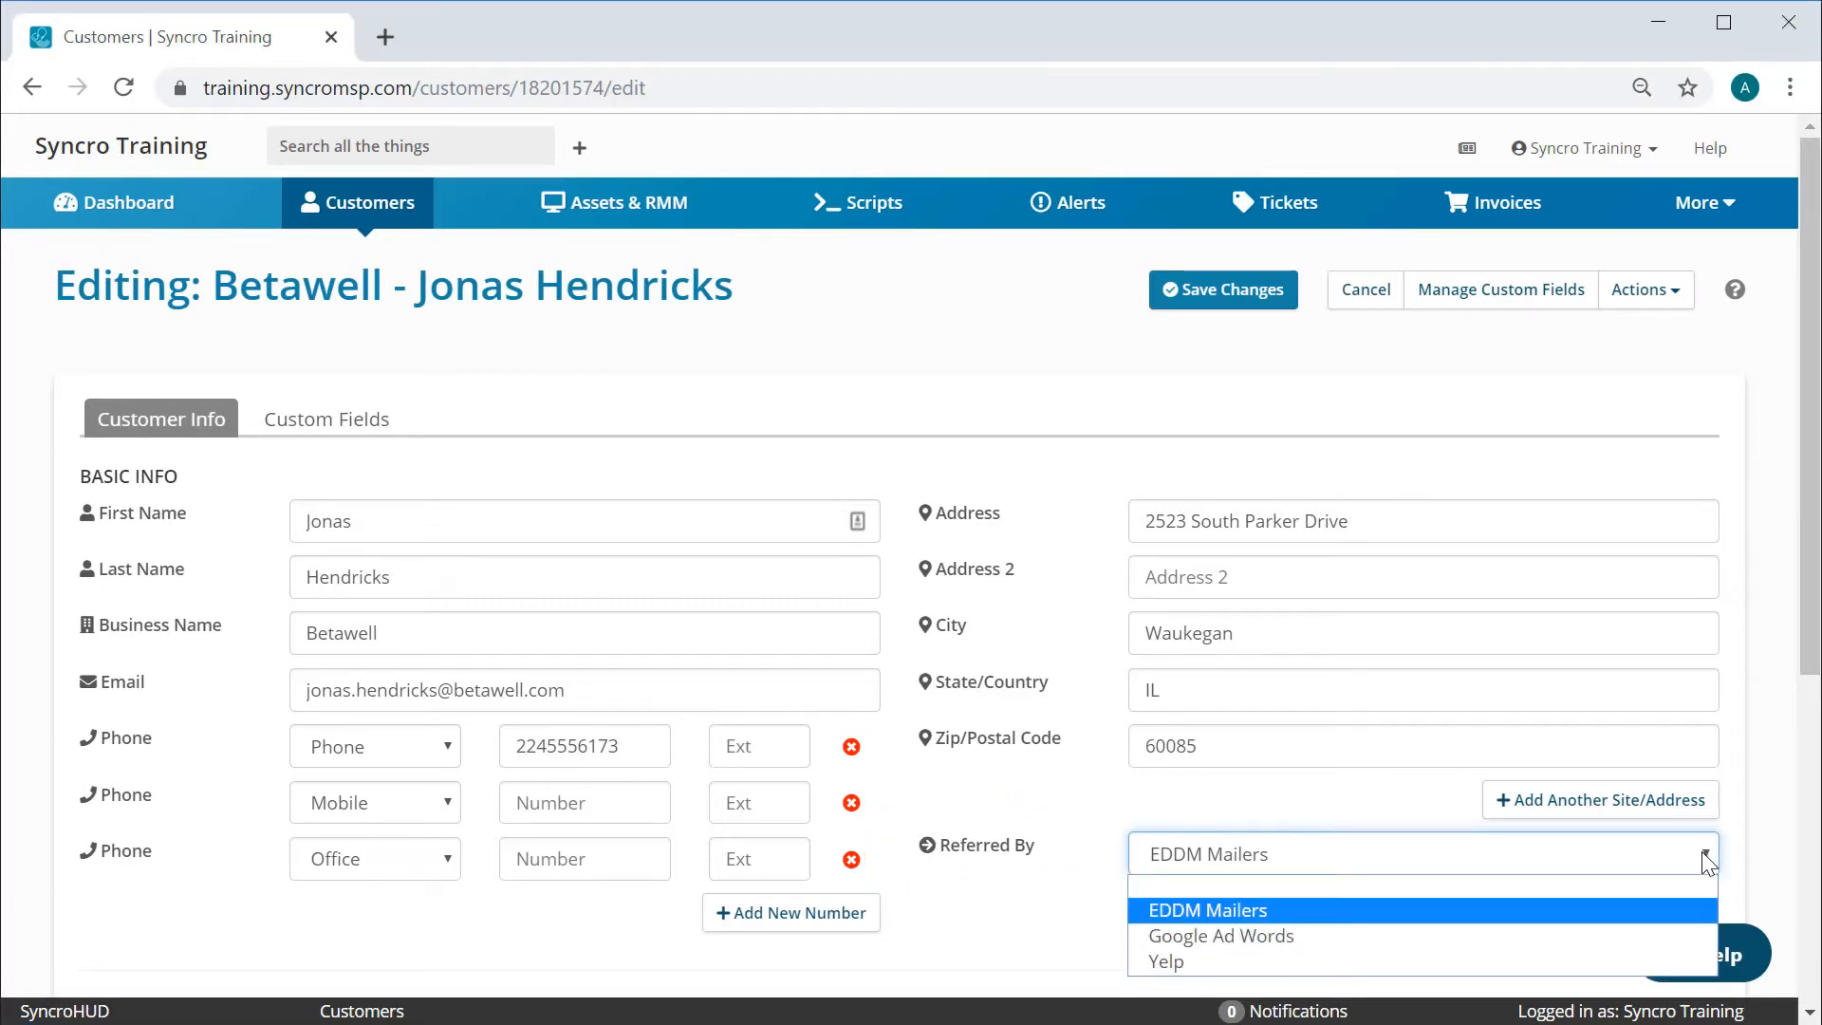
{"action": "left_click", "coordinate": [1762, 823]}
{"action": "scroll", "coordinate": [1761, 823], "scroll_direction": "down", "scroll_amount": 3}
{"action": "scroll", "coordinate": [1767, 832], "scroll_direction": "down", "scroll_amount": 2}
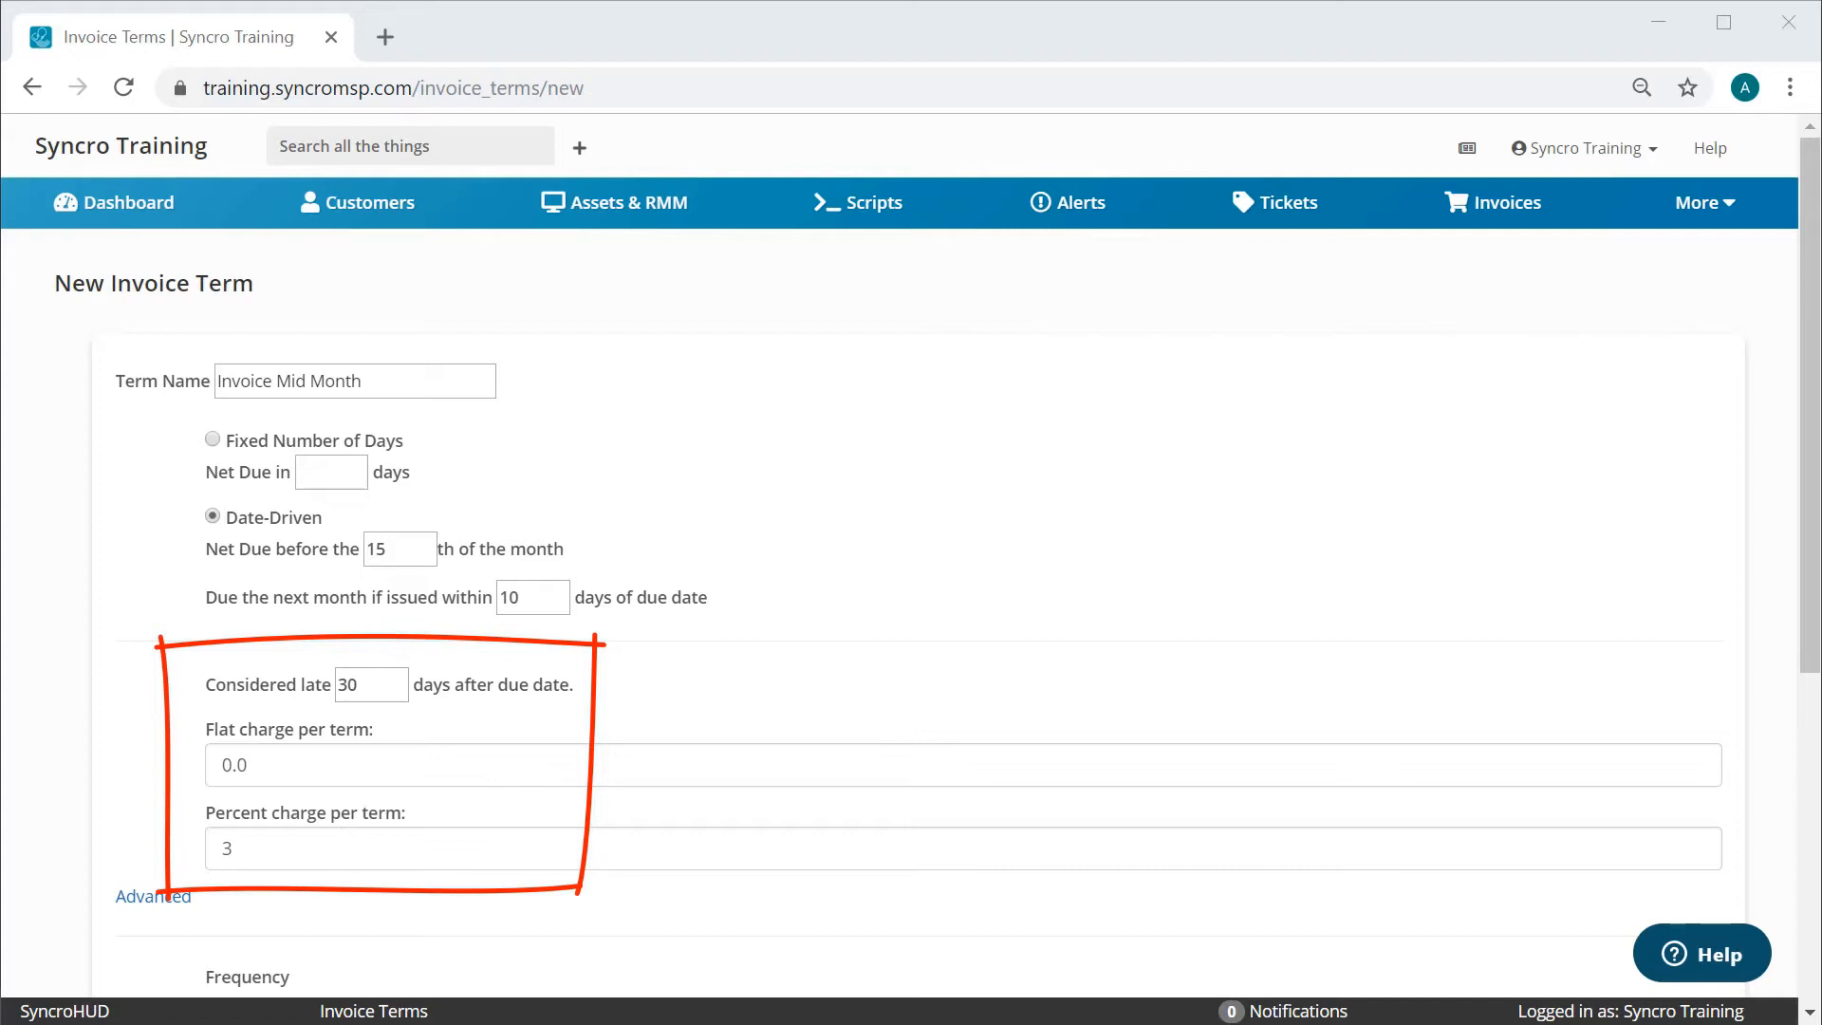
- Review the remaining settings of the new invoice term, starting with its frequency
{"action": "scroll", "coordinate": [1783, 545], "scroll_direction": "down", "scroll_amount": 5}
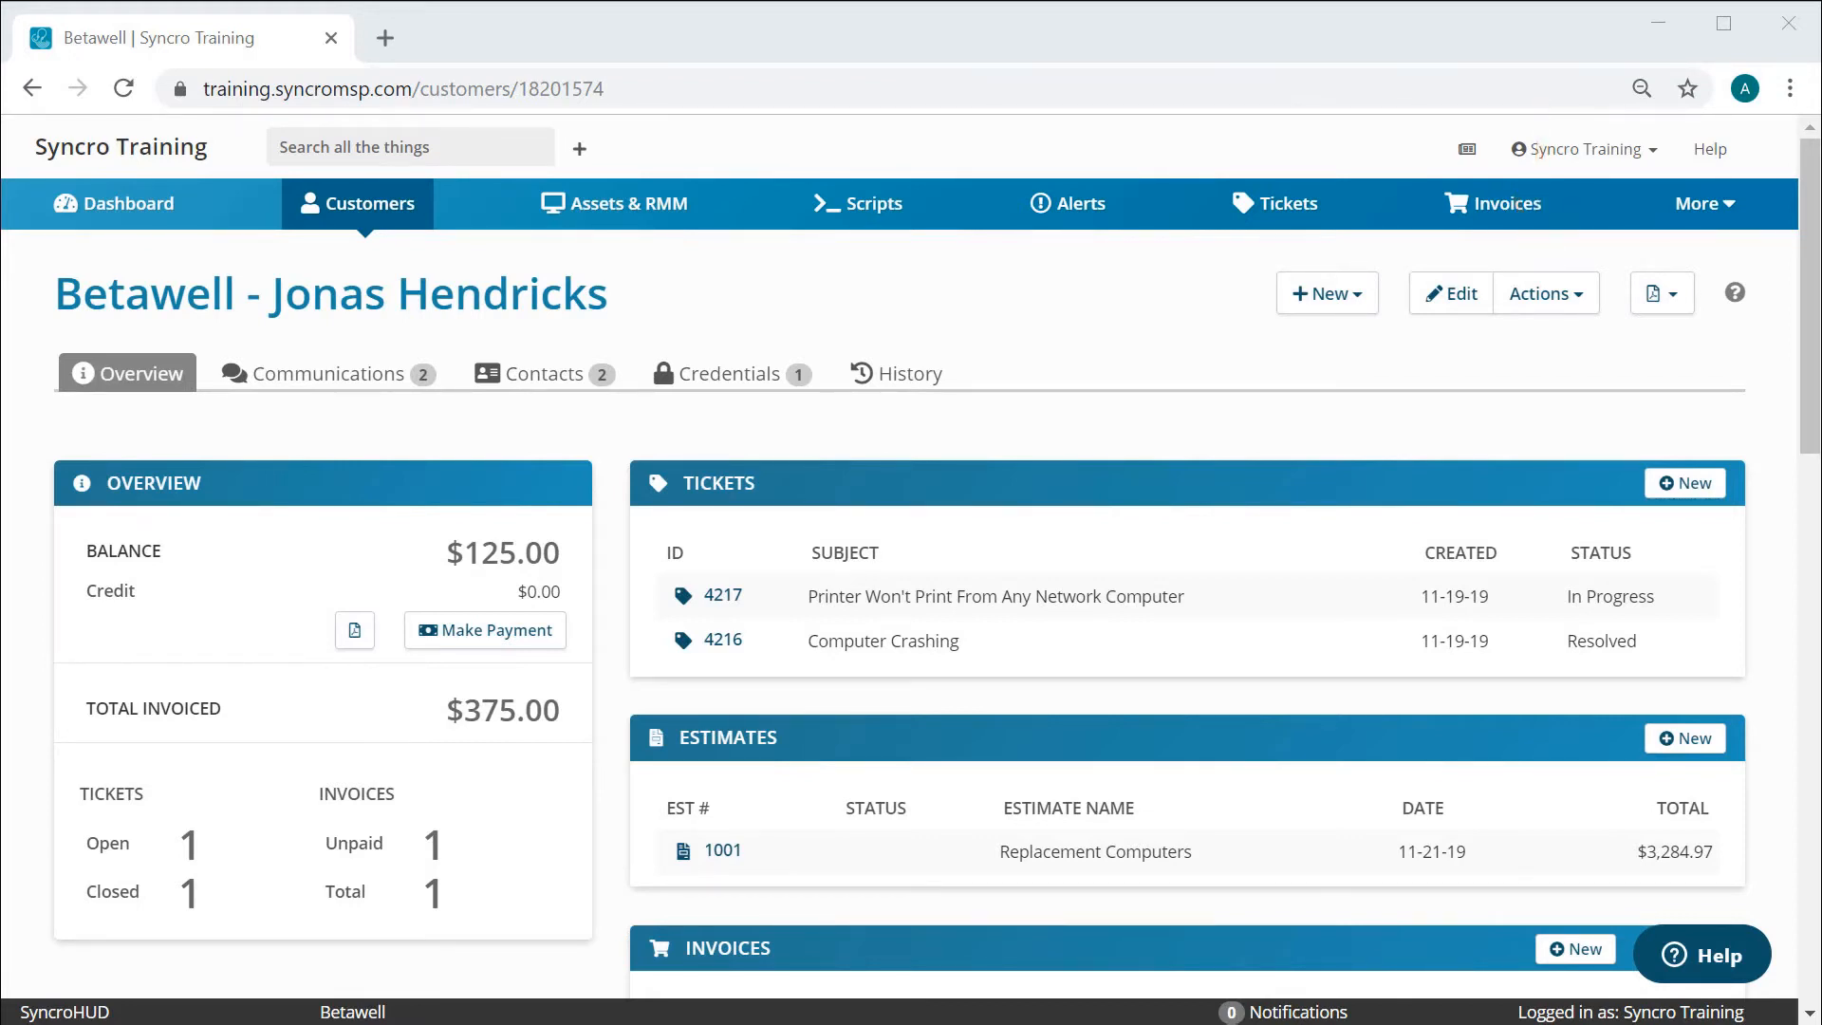
- View the available actions and the PDF options for the Betawell customer
{"action": "left_click", "coordinate": [1586, 305]}
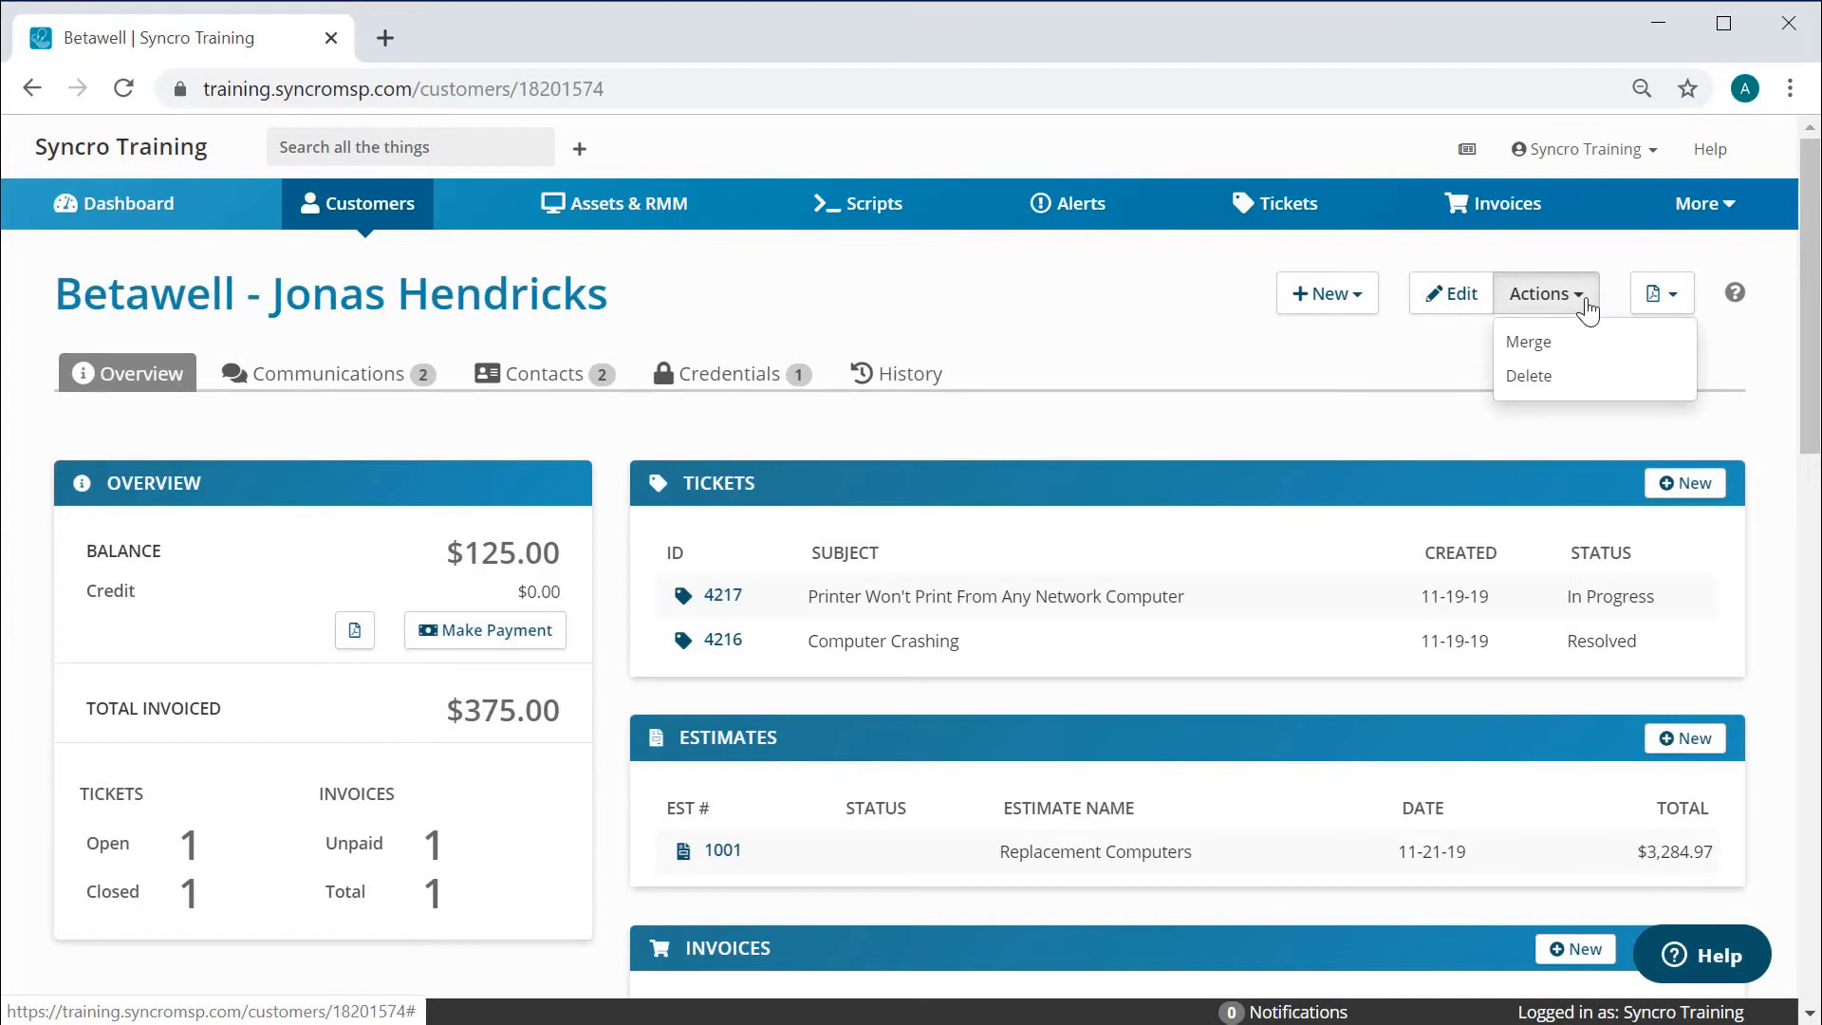
{"action": "left_click", "coordinate": [1675, 295]}
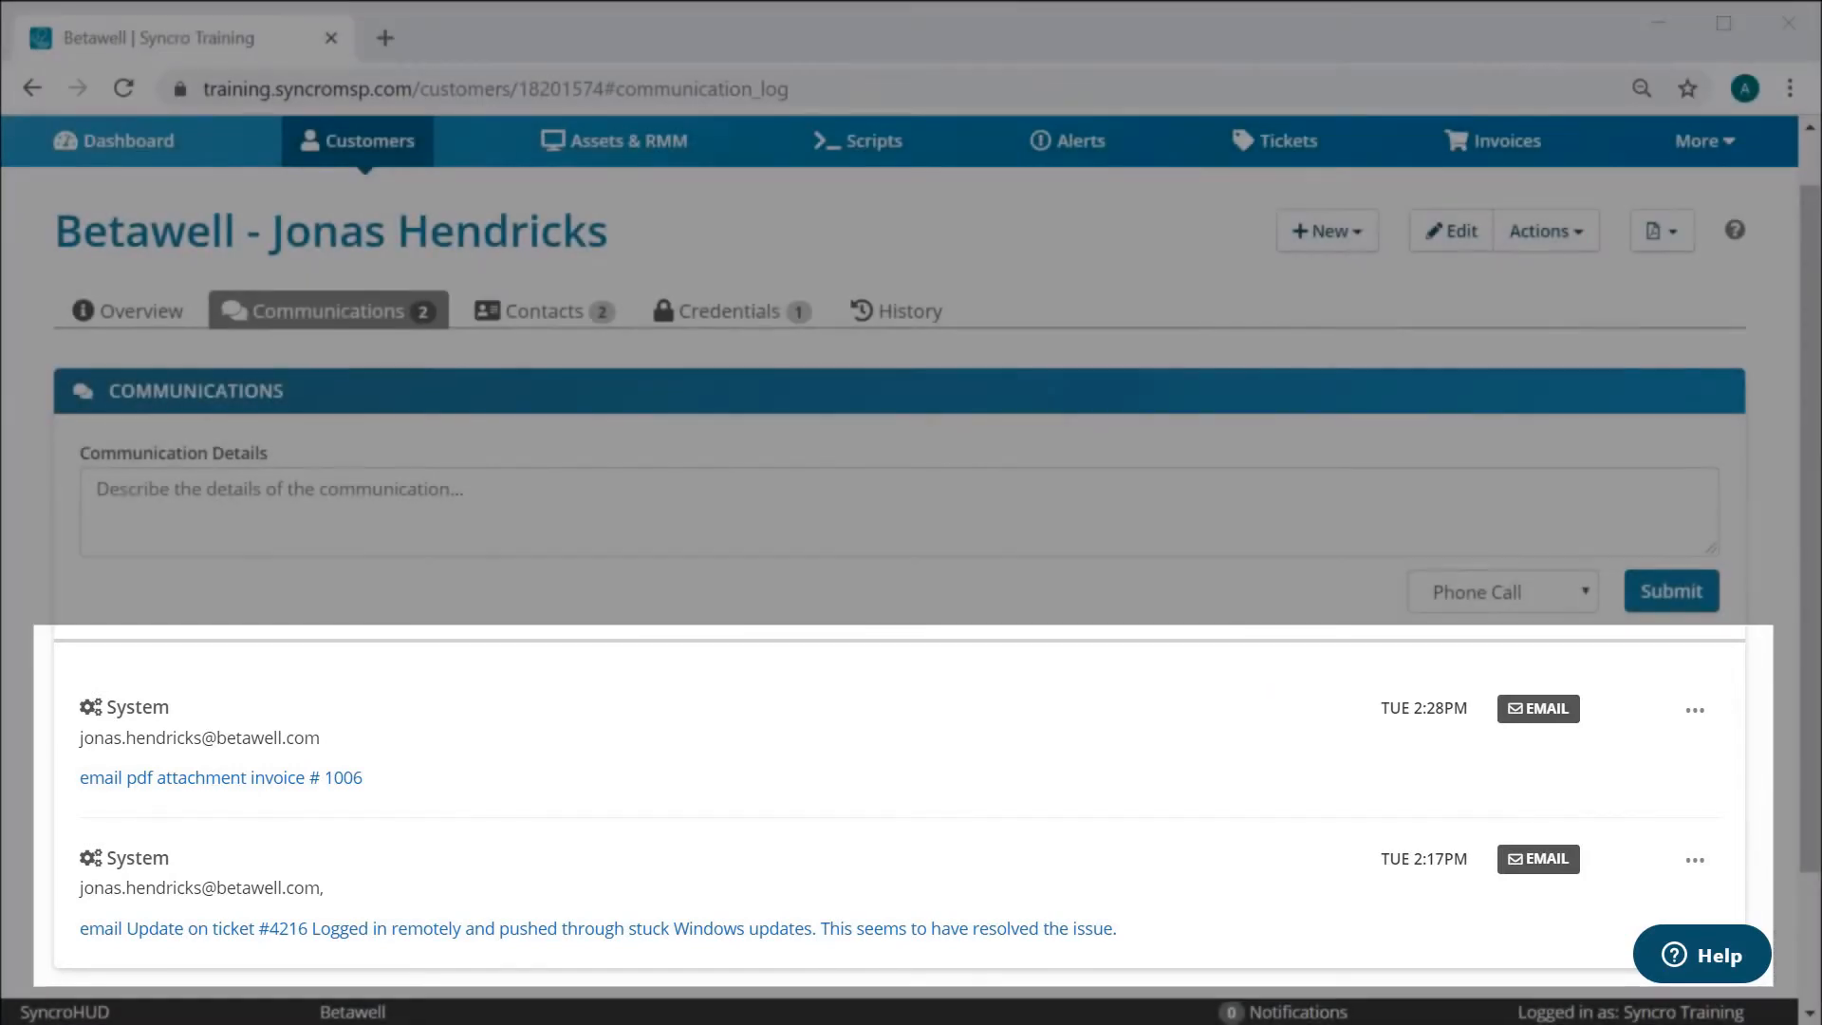
- Check the type choices for logging a communication and the contact details of the Director of Operations
{"action": "left_click", "coordinate": [1590, 598]}
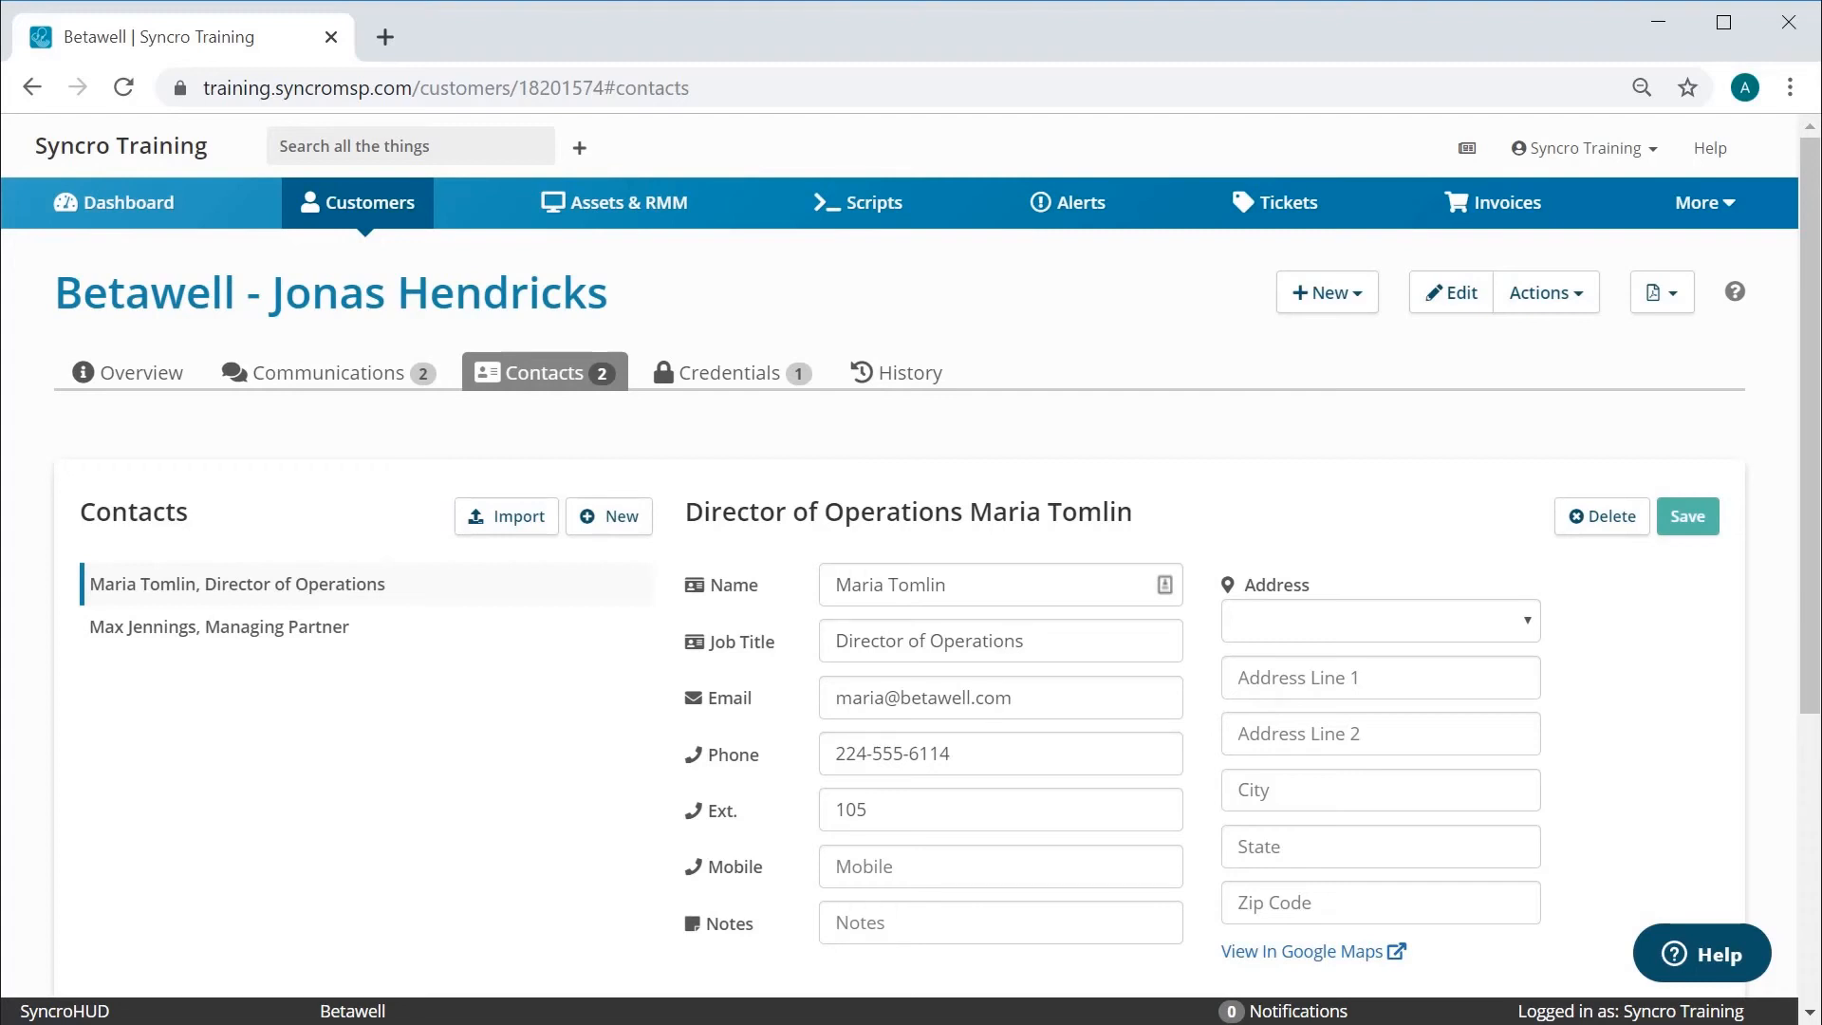
{"action": "scroll", "coordinate": [1746, 573], "scroll_direction": "down", "scroll_amount": 5}
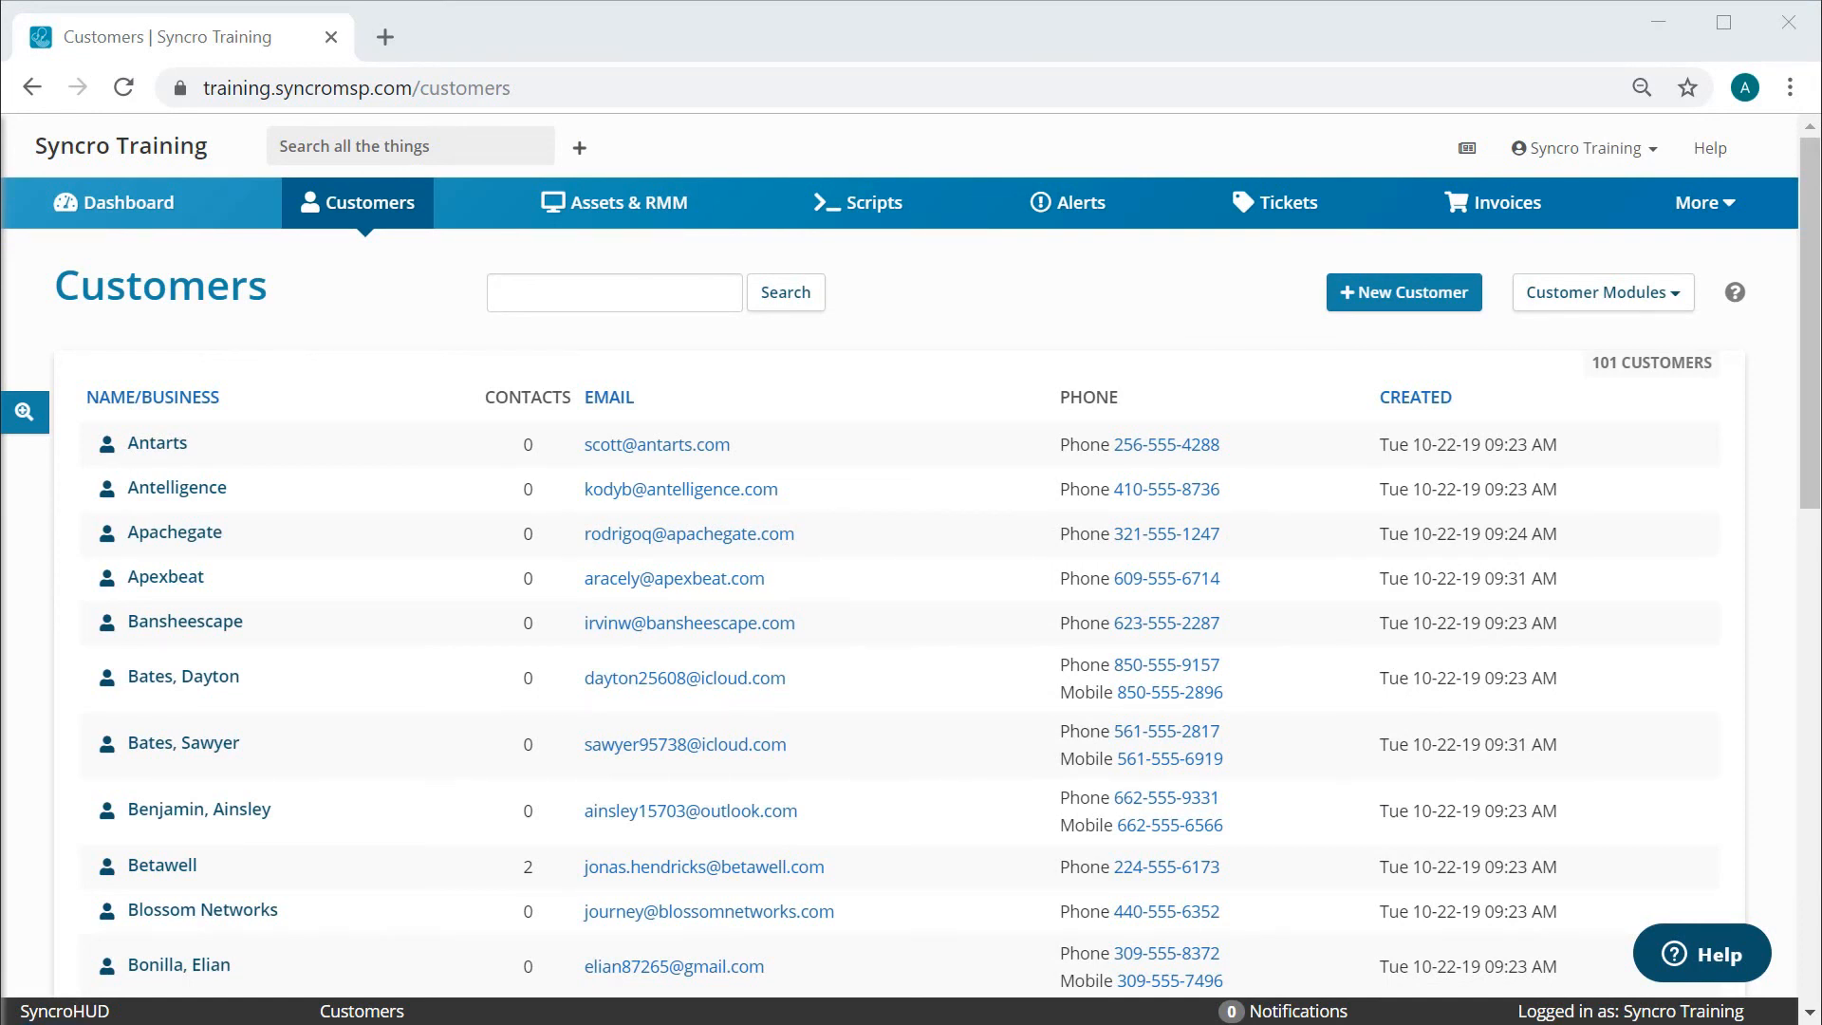
- Show the criteria for a new saved customer search and run the saved search Customers In Lemont
{"action": "left_click", "coordinate": [24, 411]}
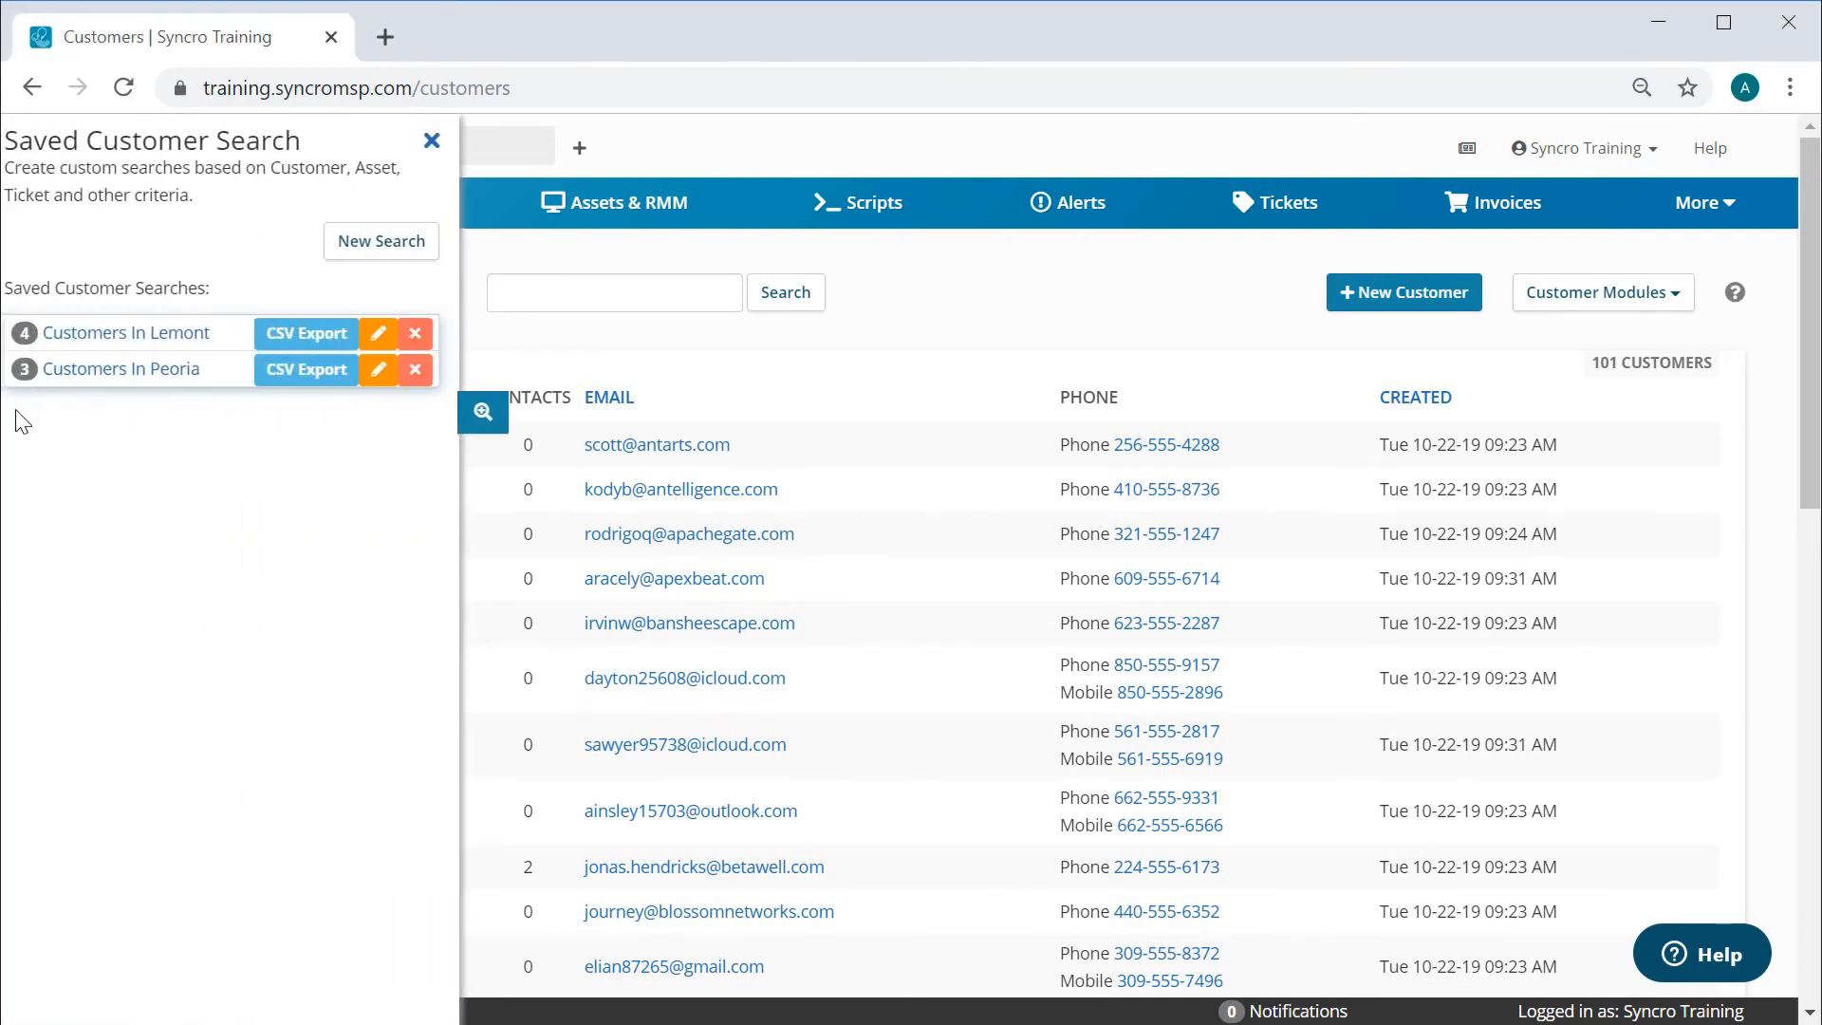
{"action": "left_click", "coordinate": [427, 249]}
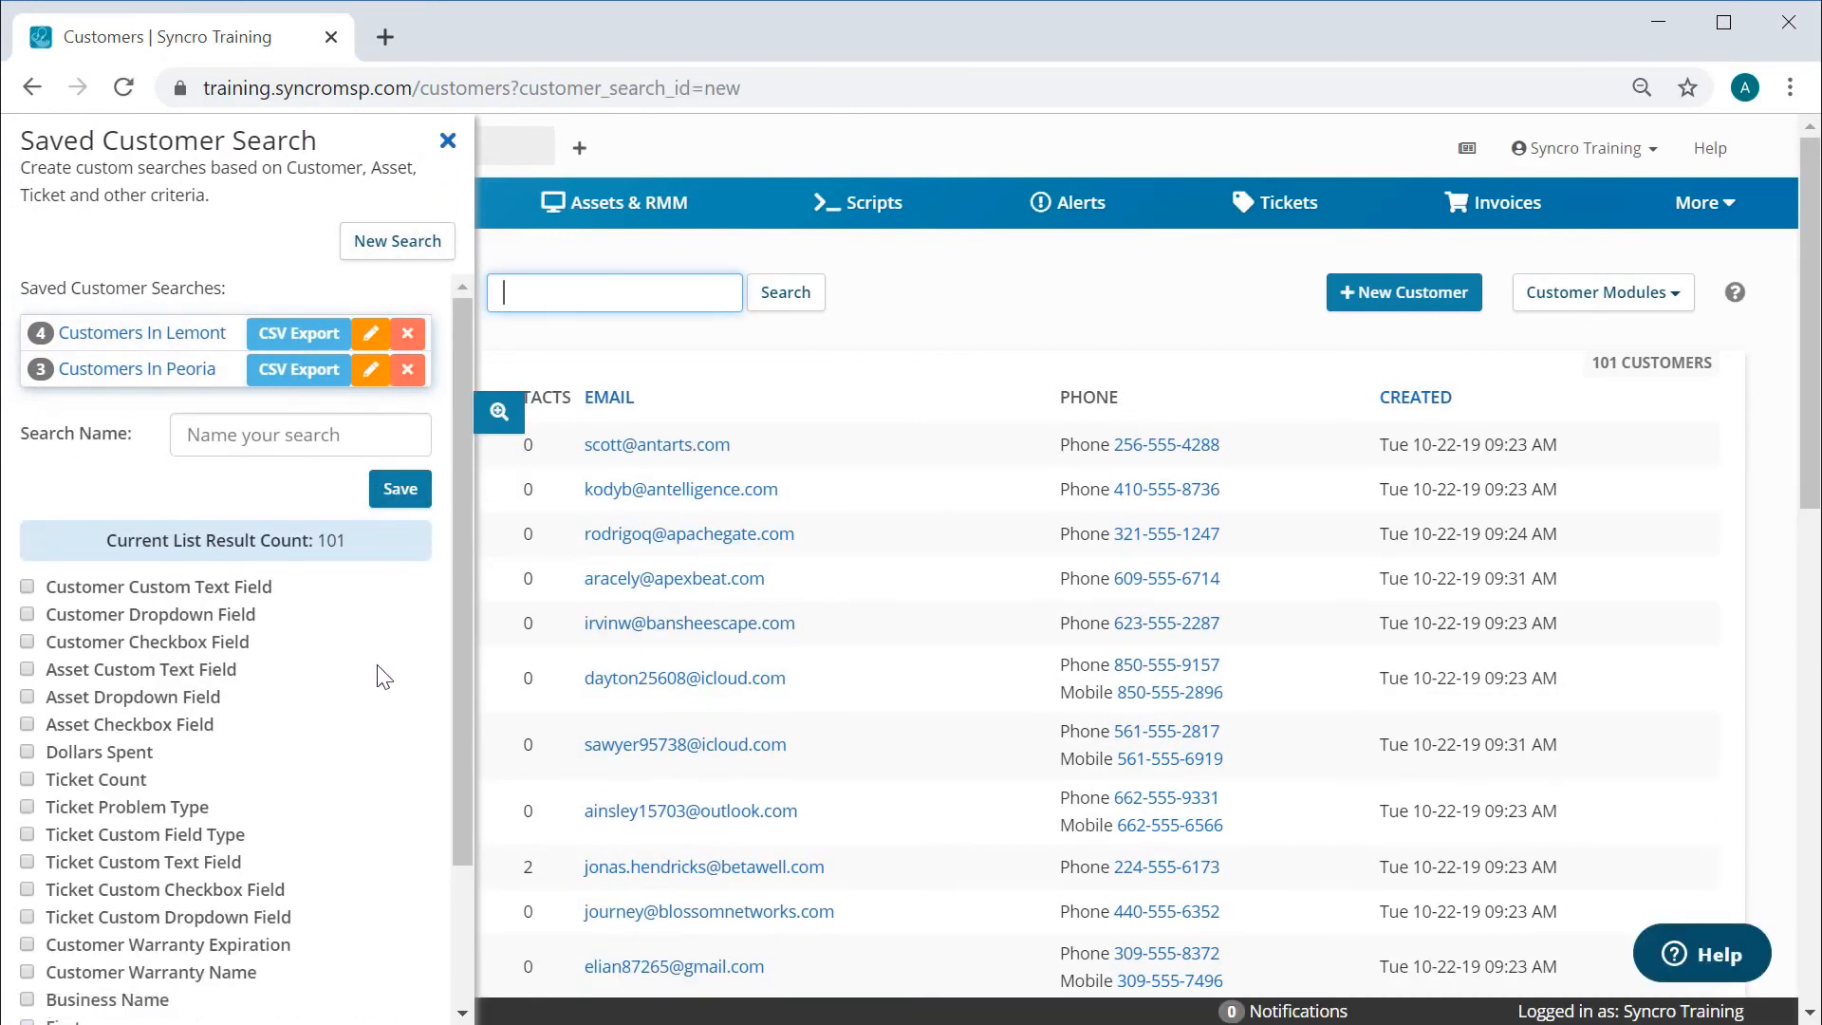
{"action": "left_click", "coordinate": [133, 335]}
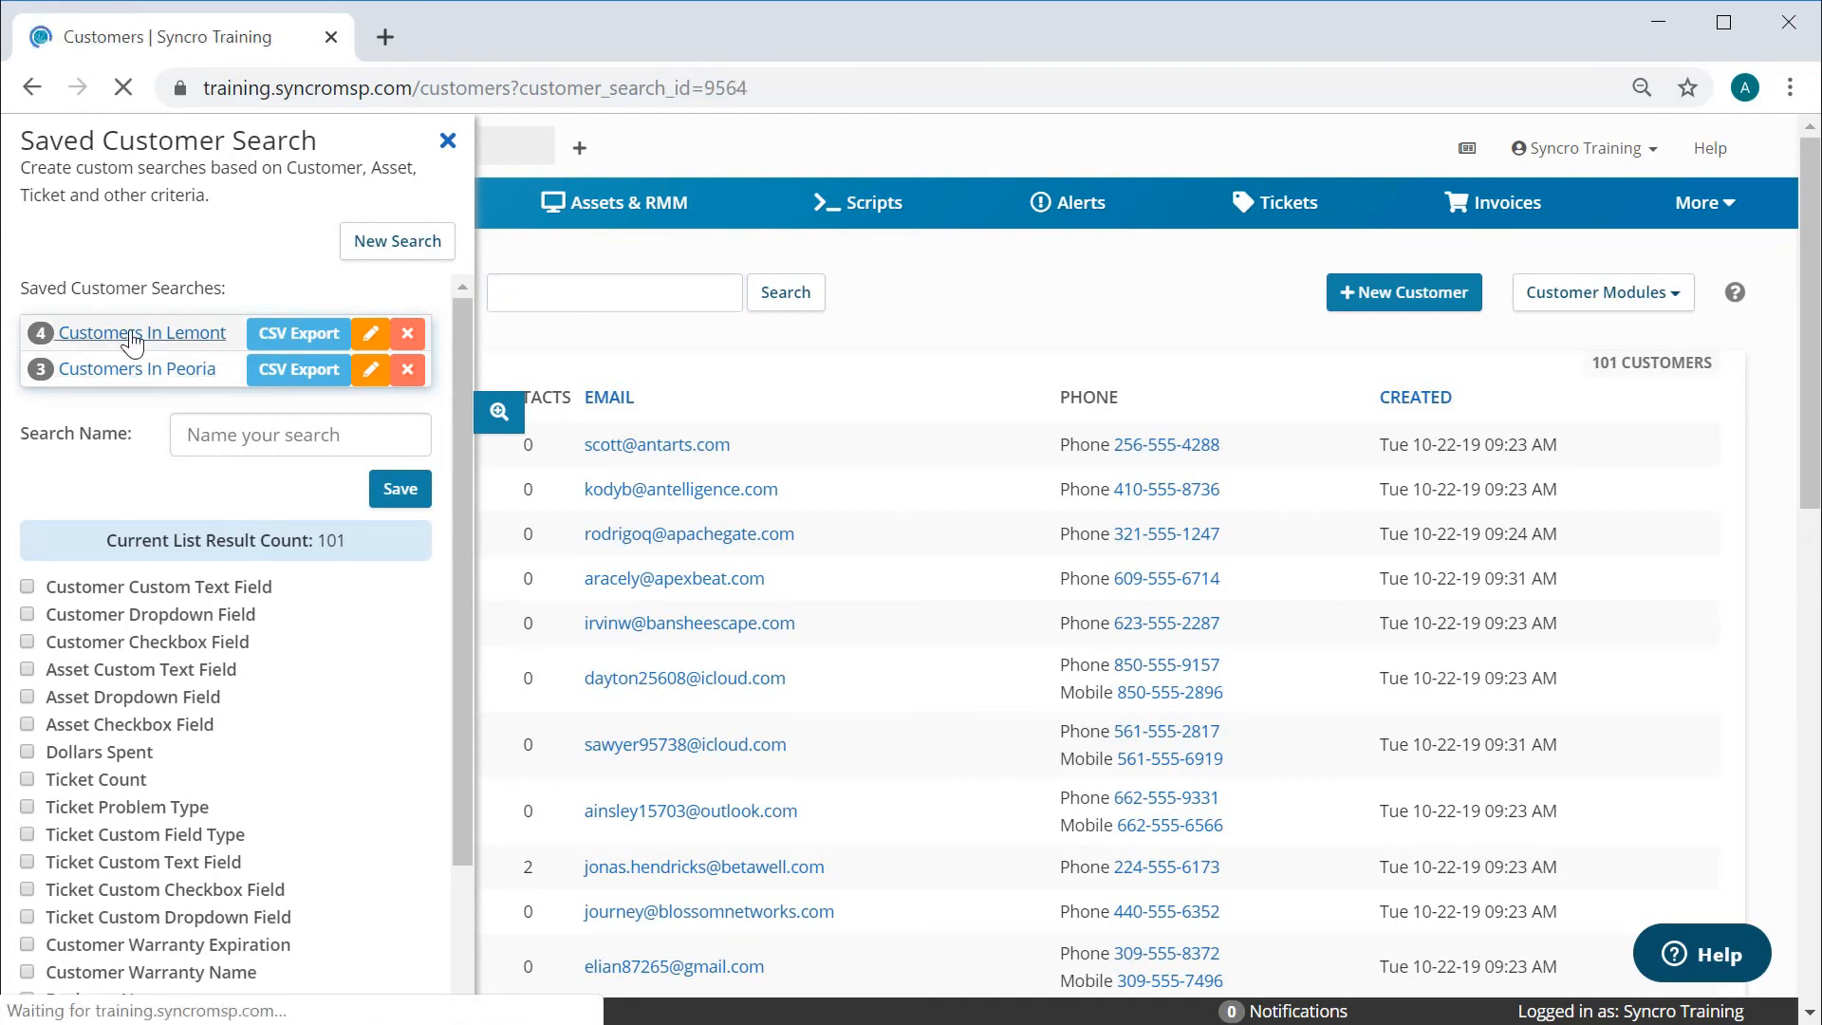